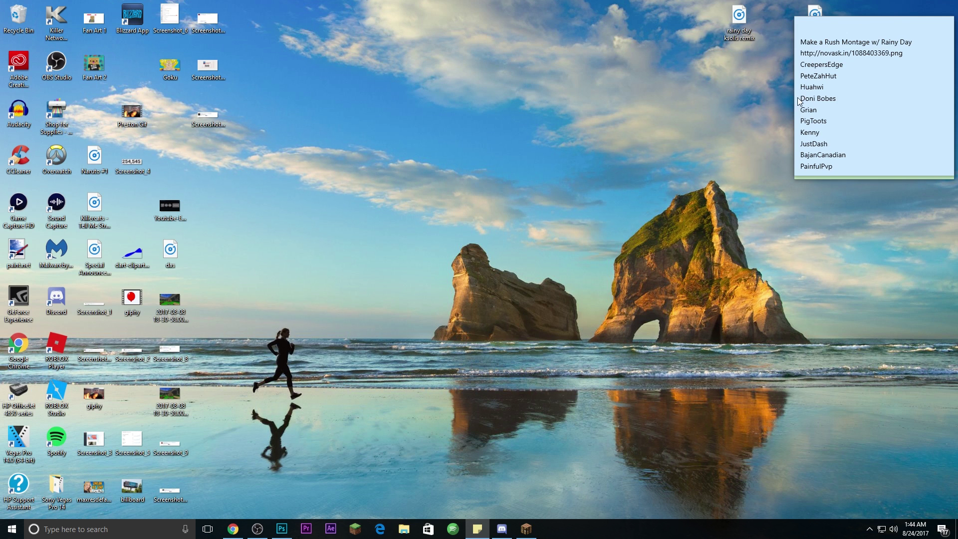
left_click(837, 98)
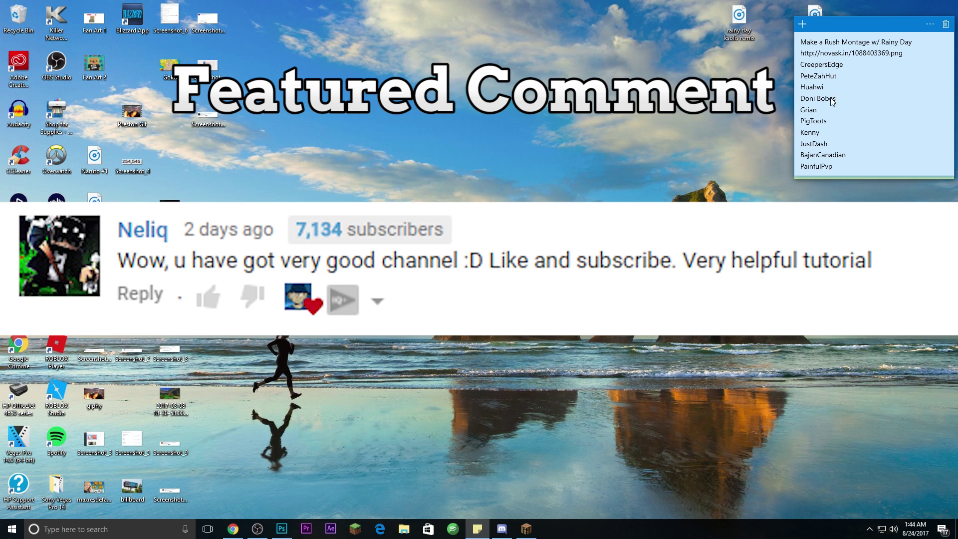
left_click_drag(838, 102, 805, 99)
left_click(861, 116)
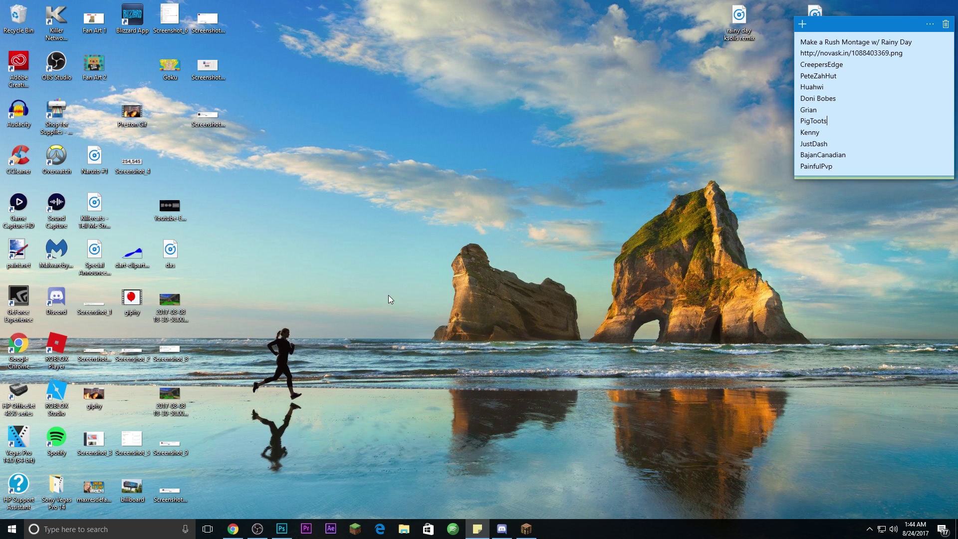
- Switch to Chrome and examine the thumbnail styles on the Doni Bobes YouTube videos page
left_click(232, 529)
scroll(389, 253, "down", 3)
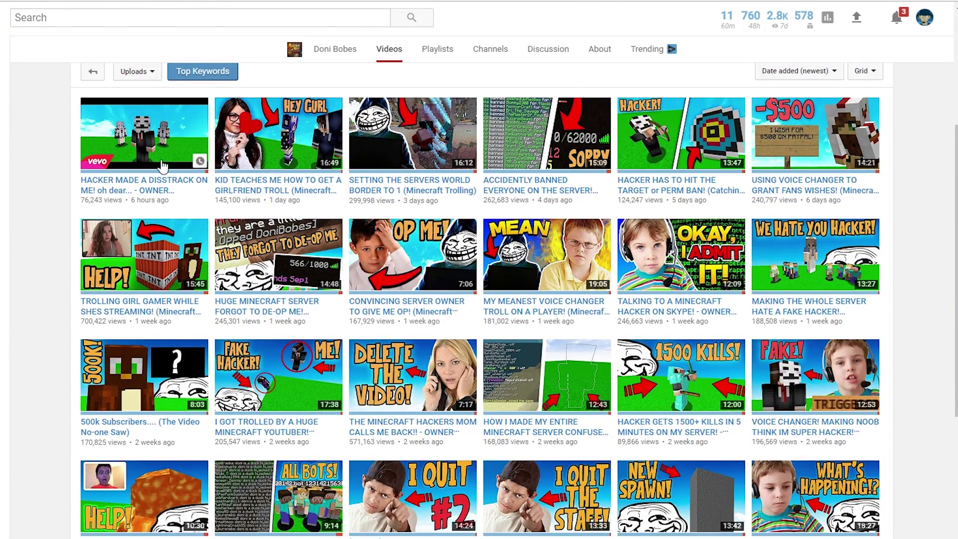
scroll(714, 214, "down", 3)
scroll(729, 252, "up", 2)
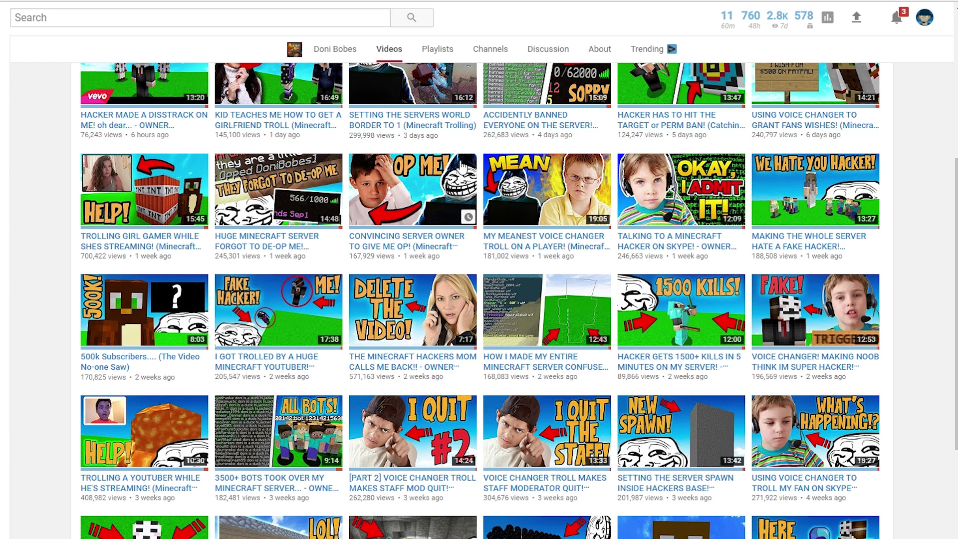
scroll(698, 439, "down", 5)
left_click(481, 430)
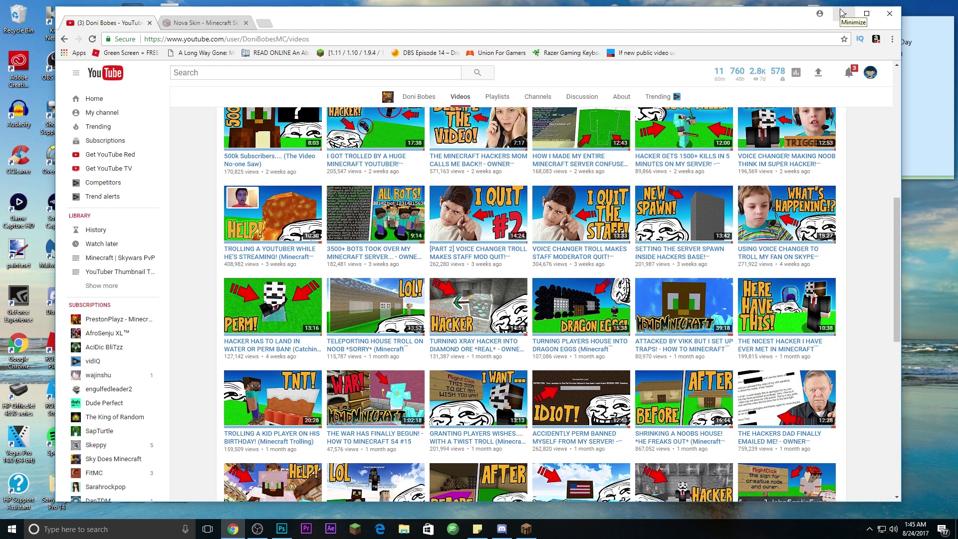
left_click(842, 13)
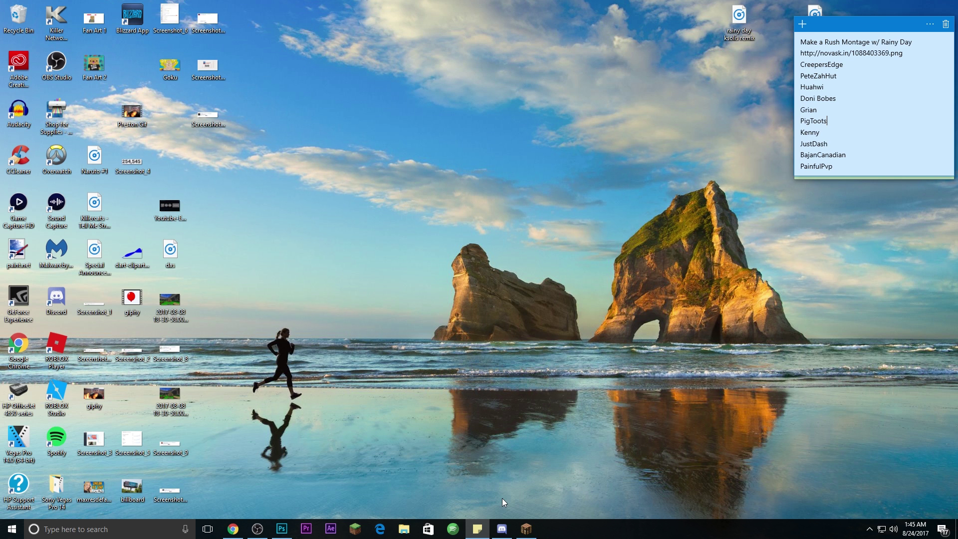
- Switch to Discord and look through the member list of the Fly Zy Nation server
left_click(502, 529)
scroll(749, 299, "down", 5)
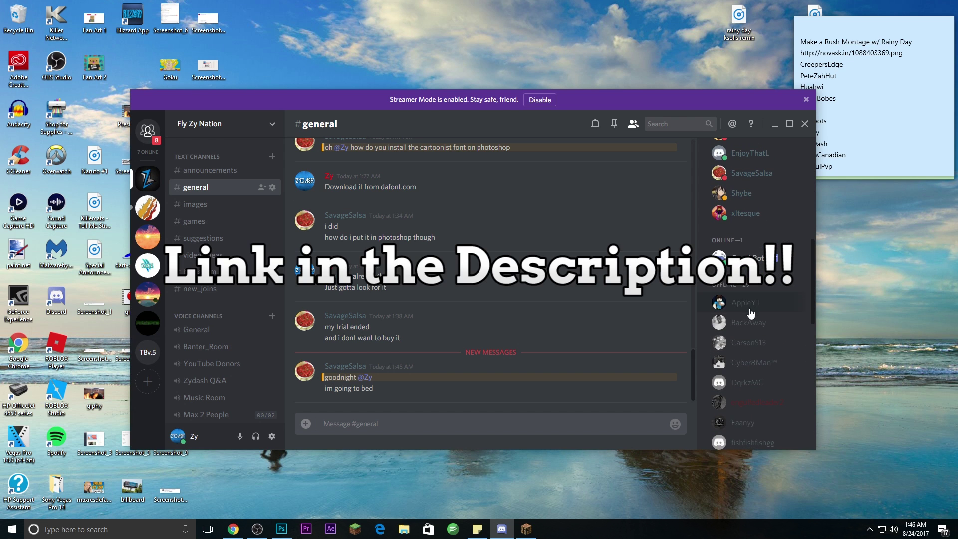
scroll(753, 245, "up", 2)
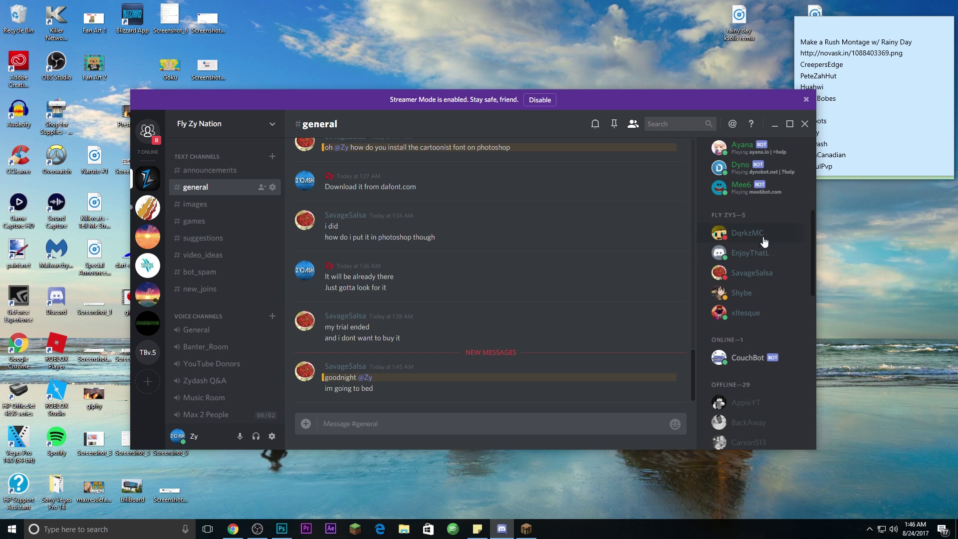
scroll(768, 288, "down", 4)
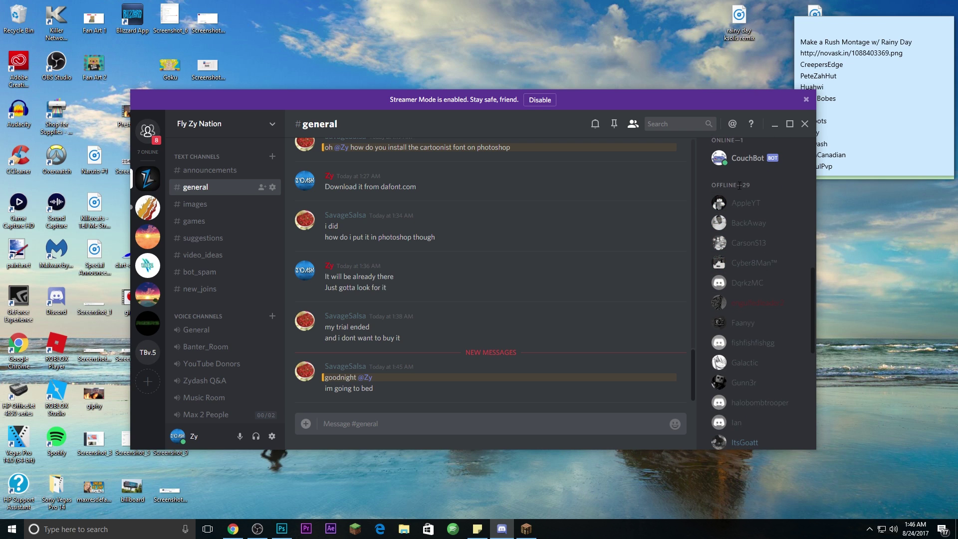
scroll(753, 210, "up", 2)
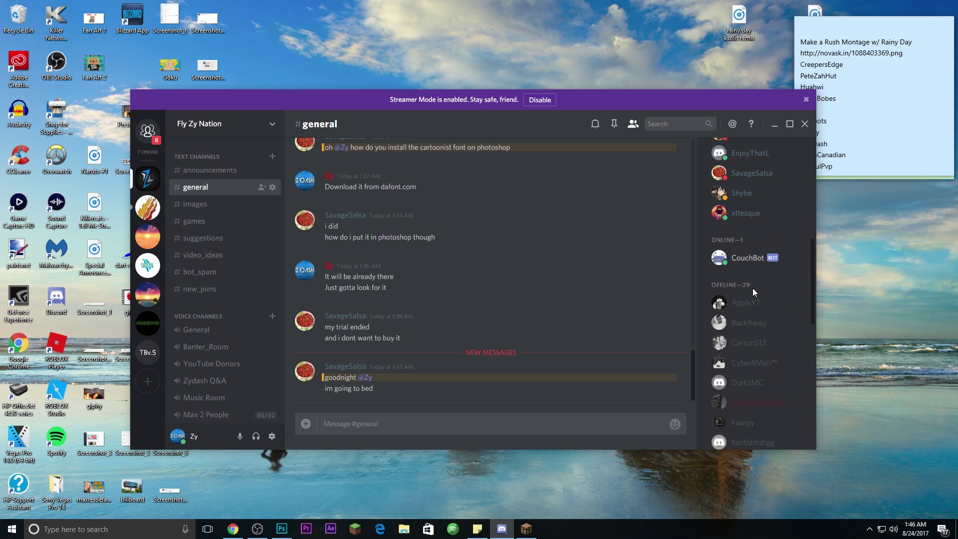
scroll(747, 280, "up", 8)
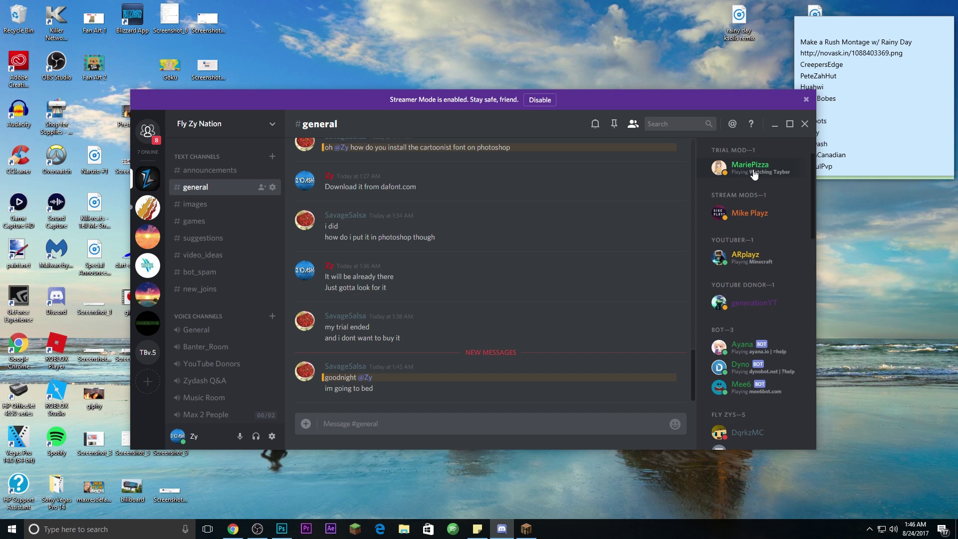
scroll(762, 250, "up", 1)
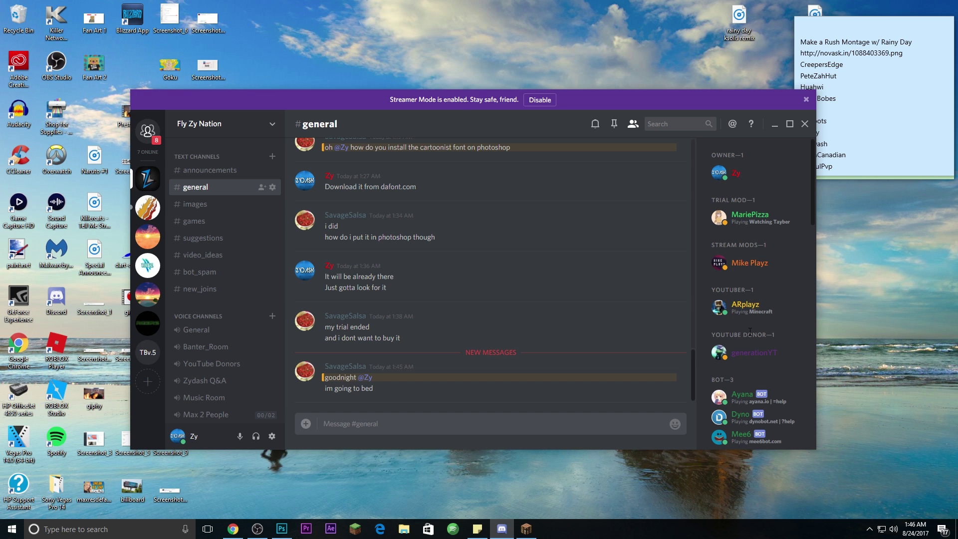
left_click(774, 124)
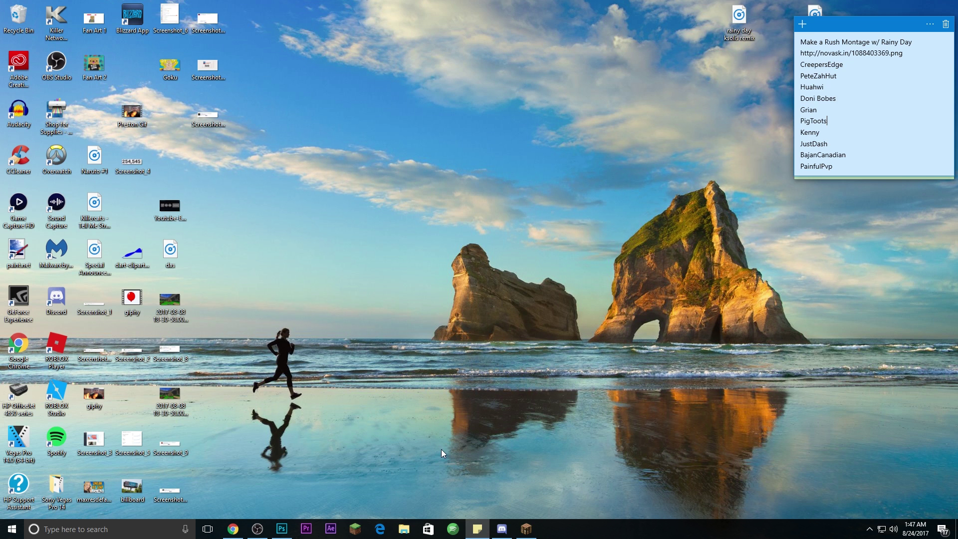
- Switch to Minecraft and load the most recent creative singleplayer world, New World
left_click(531, 532)
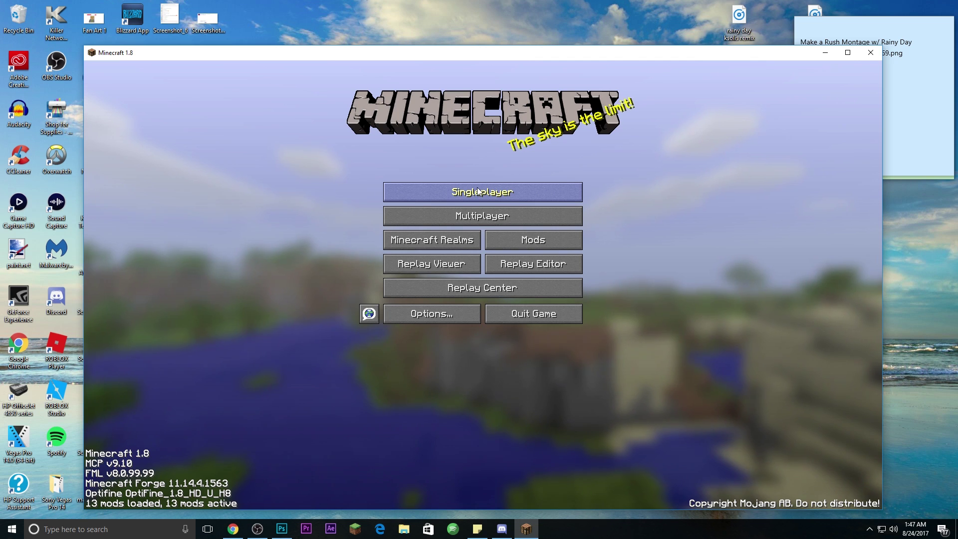
left_click(478, 191)
left_click(405, 119)
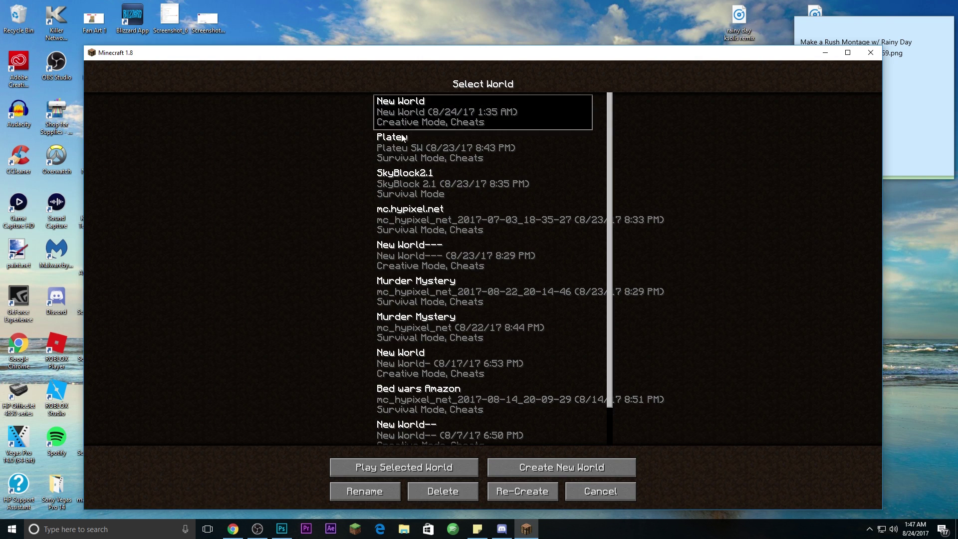
left_click(375, 469)
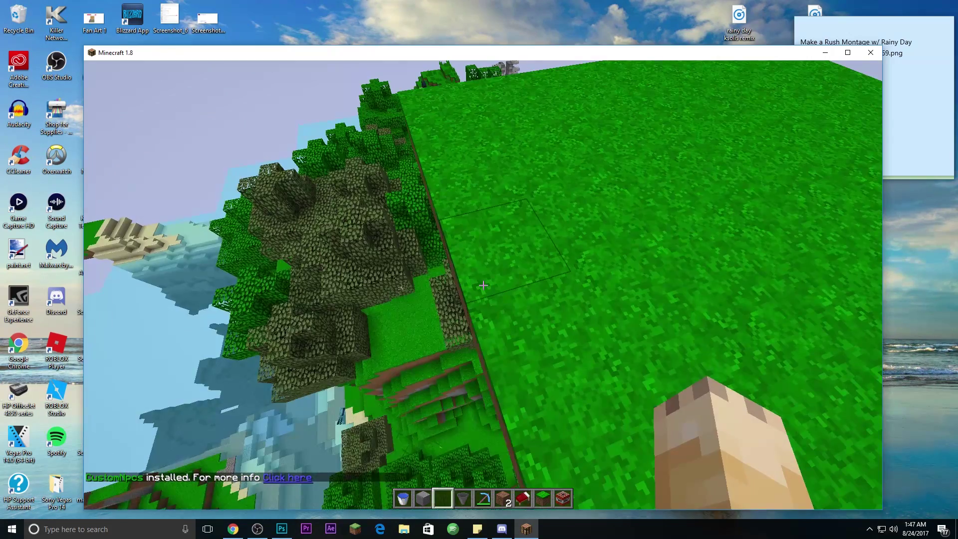
key("space")
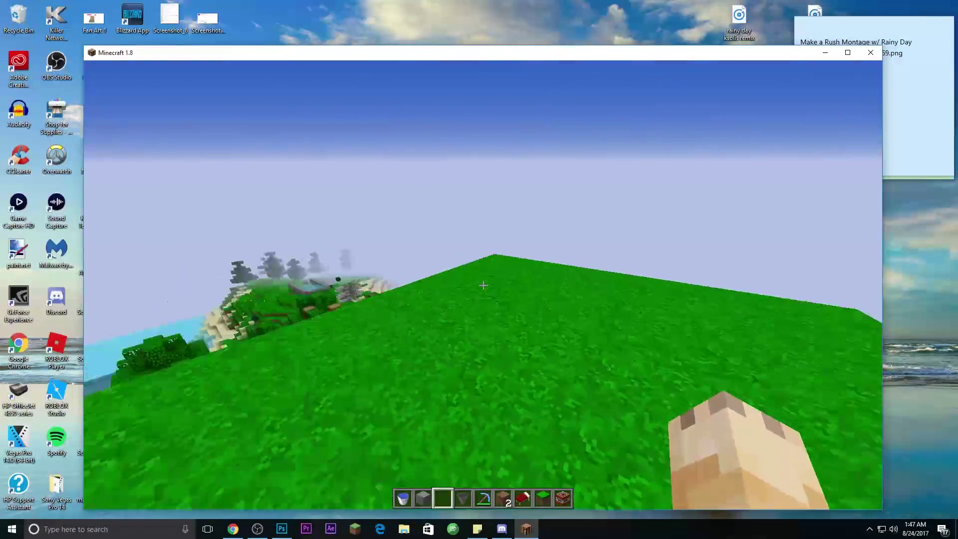
key("e")
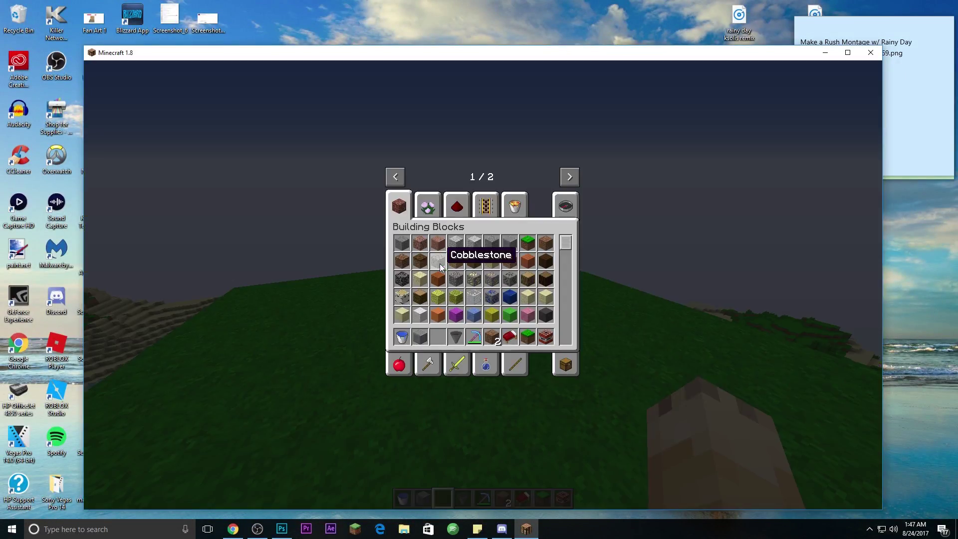
key("e")
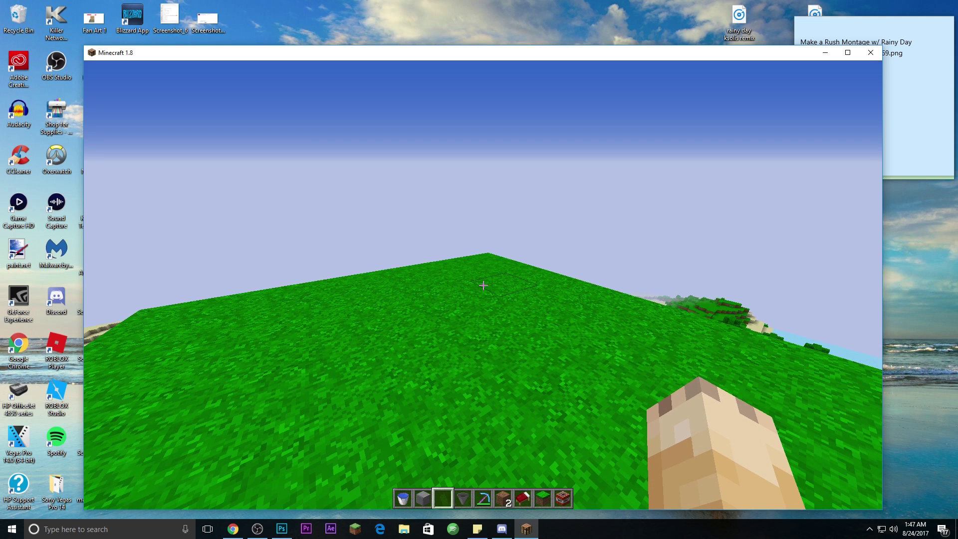
key("e")
key("Escape")
- Lower the render distance in the video settings to clear distant terrain from the view
key("Escape")
left_click(462, 259)
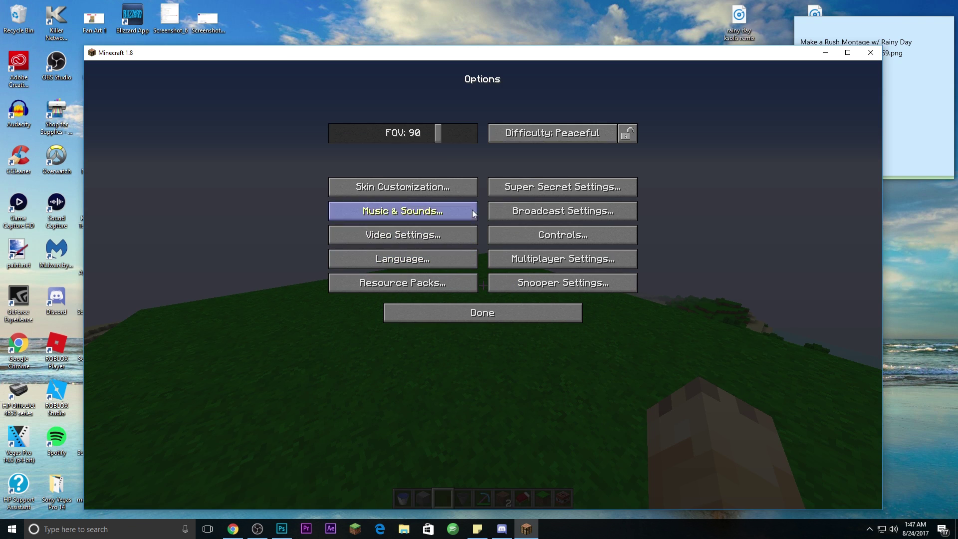
left_click(450, 239)
left_click_drag(510, 136, 496, 135)
key("Escape")
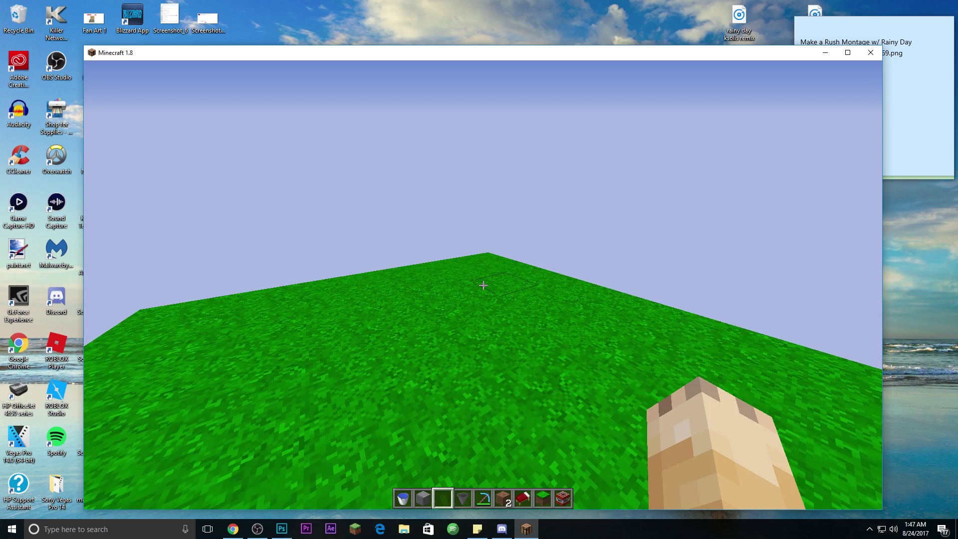
- Drop the grass block from the hotbar to leave the player's hand empty
left_click(483, 284)
scroll(483, 284, "down", 5)
right_click(483, 285)
key("q")
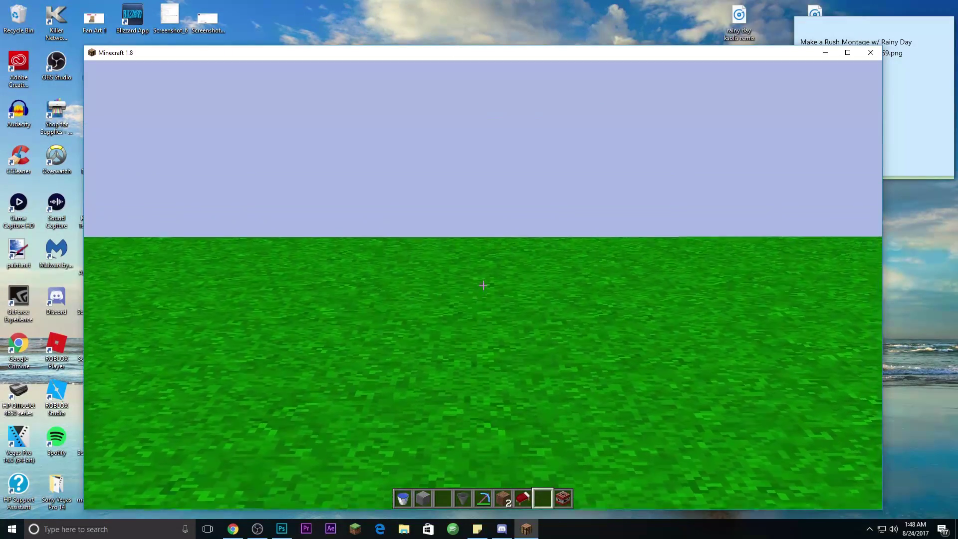
- Take an in-game screenshot of the flat grass platform and sky with the HUD hidden
key("F1")
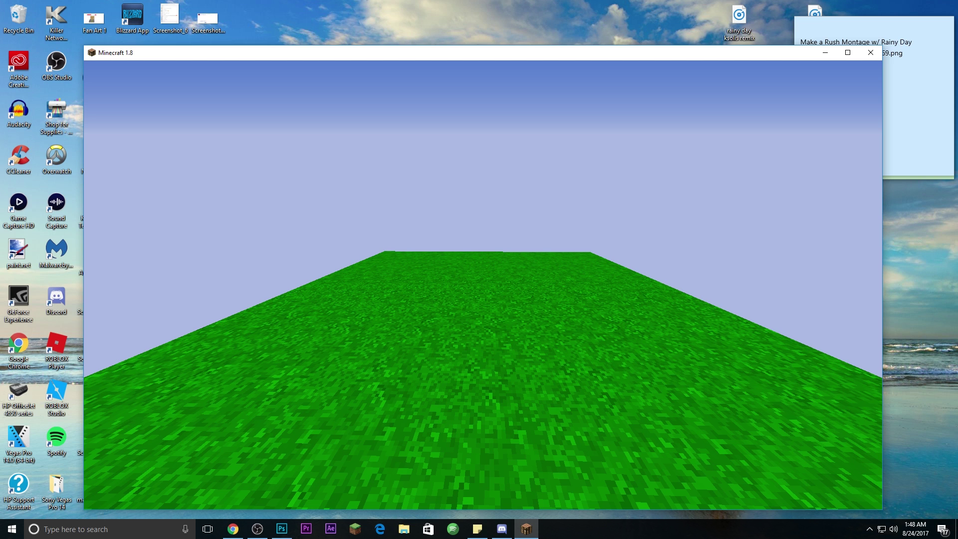
key("F2")
key("F1")
- Save and leave the world, and quit Minecraft
key("Escape")
left_click(483, 285)
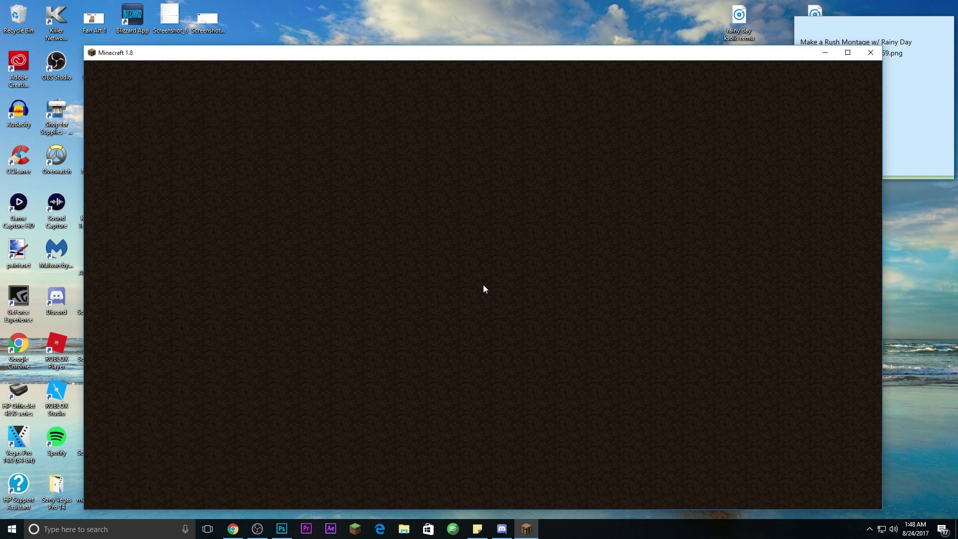
left_click(537, 314)
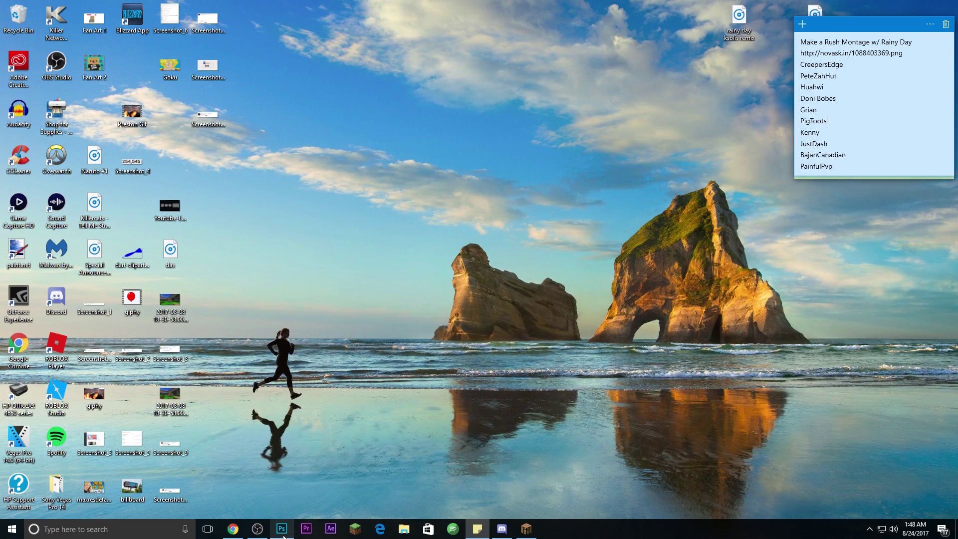
- Switch to Photoshop and create a 1920 x 1080 pixel transparent document named Tutorial 7 with the Thumbnails preset
left_click(281, 530)
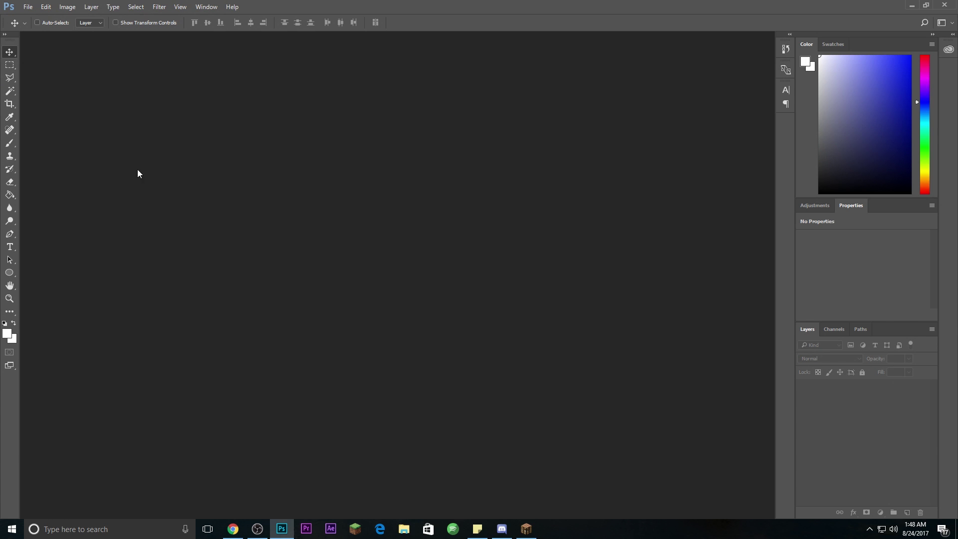
left_click(29, 7)
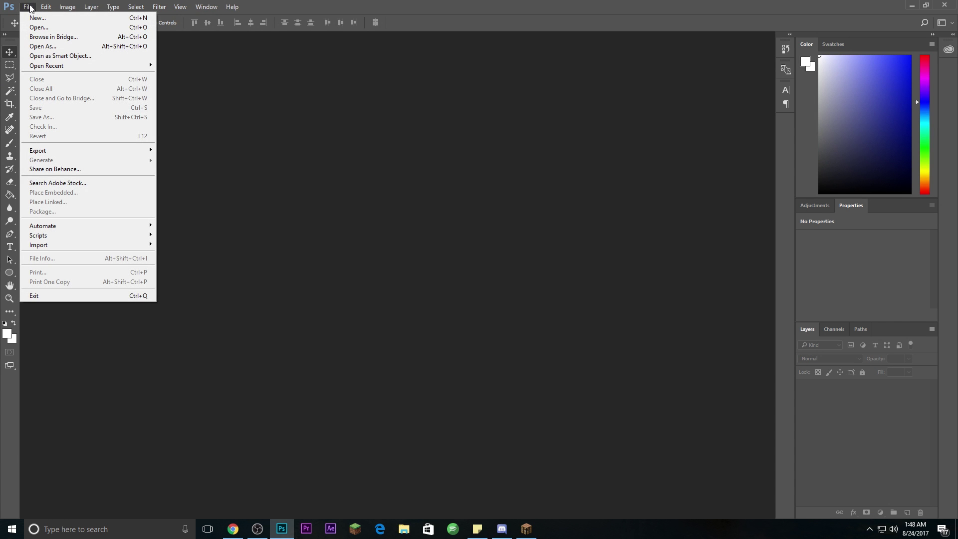
left_click(28, 19)
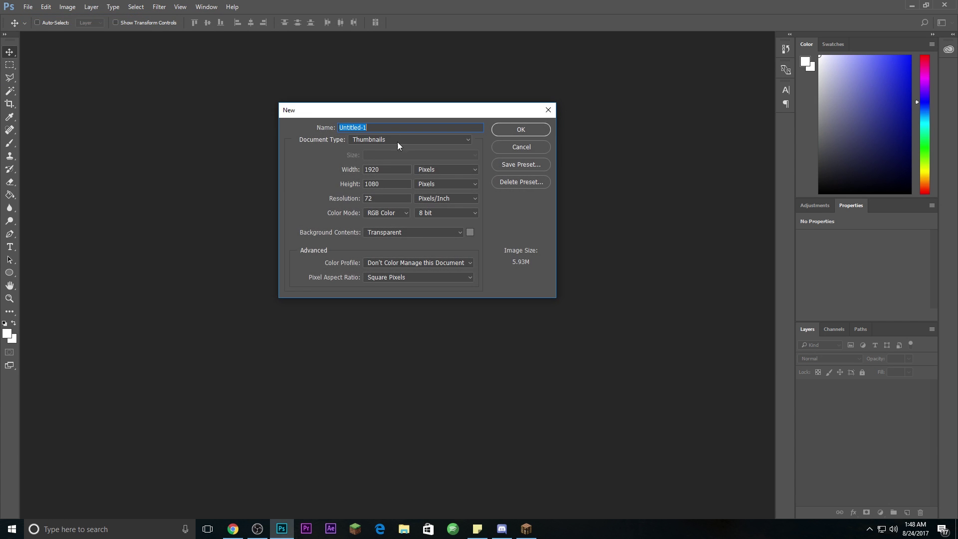
type("Tutorial 7")
left_click(536, 131)
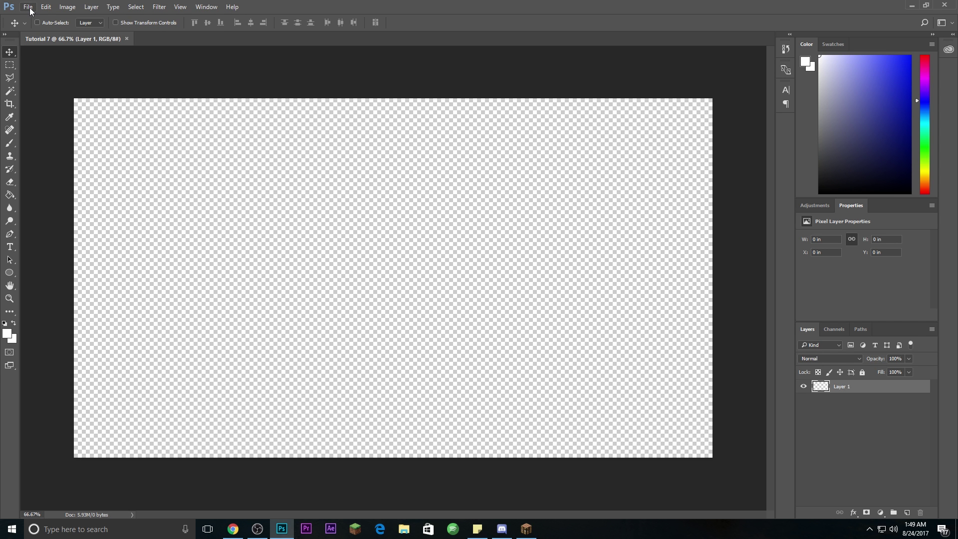
- Place the grass platform screenshot 2017-08-24_01.48.39 as an embedded image in the document
left_click(29, 8)
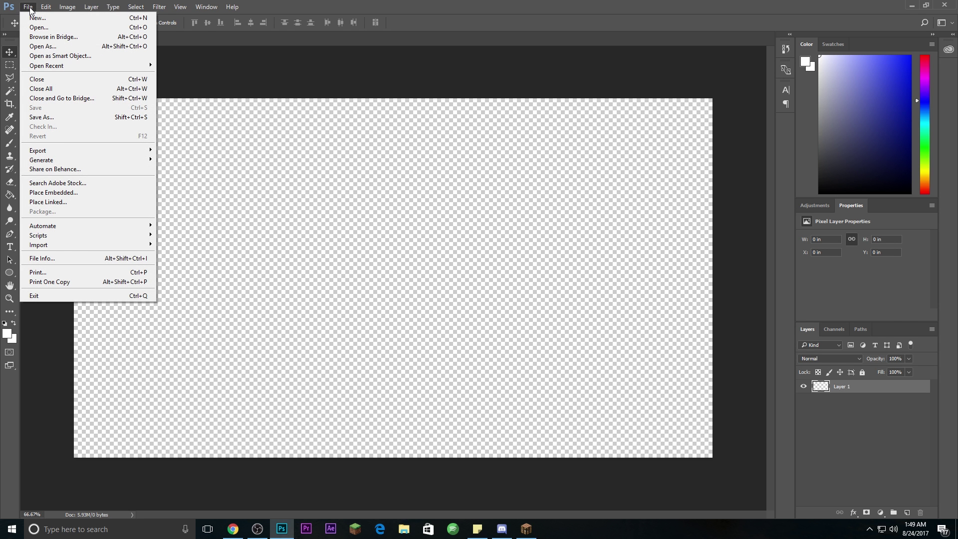
left_click(57, 194)
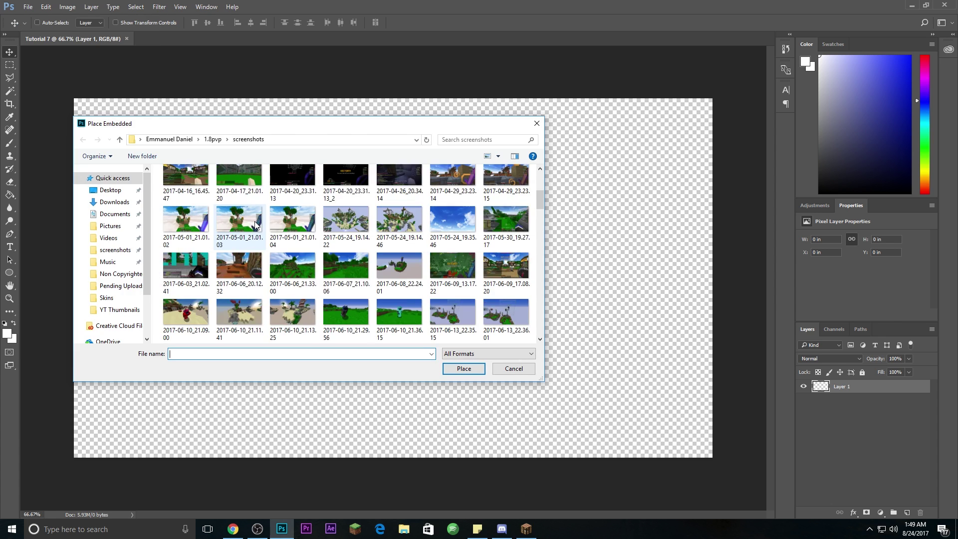
scroll(268, 223, "down", 10)
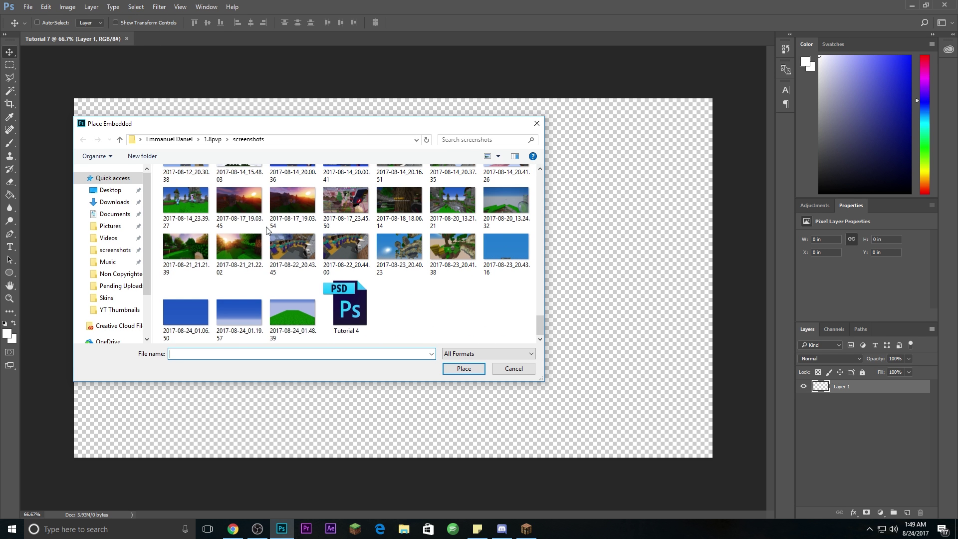
double_click(294, 320)
- Align the placed screenshot with the canvas's top-left corner and scale it to 120% to fill the canvas
left_click_drag(449, 352, 397, 322)
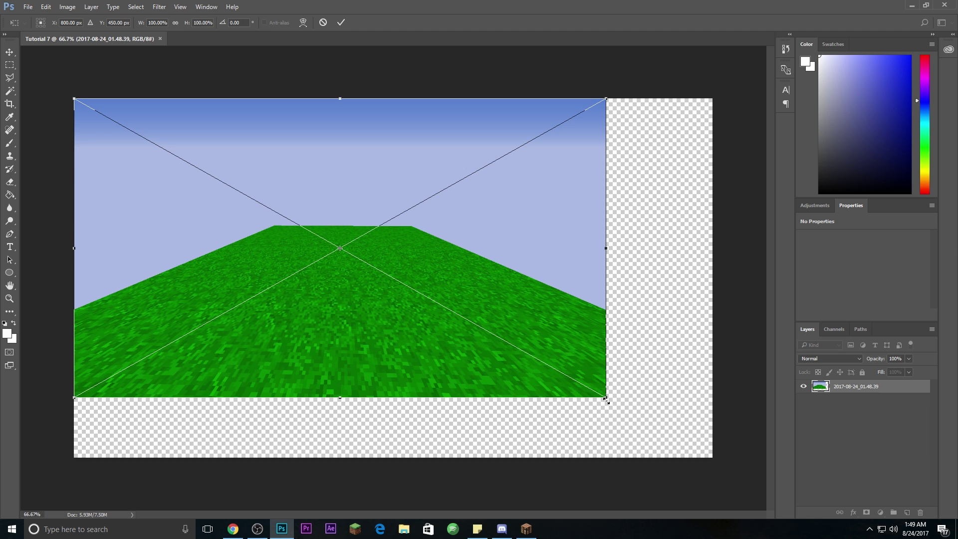
left_click_drag(605, 398, 693, 497)
mouse_move(713, 458)
left_mouse_down()
mouse_move(482, 269)
mouse_move(529, 327)
mouse_move(521, 457)
mouse_move(731, 452)
mouse_move(716, 458)
left_mouse_up()
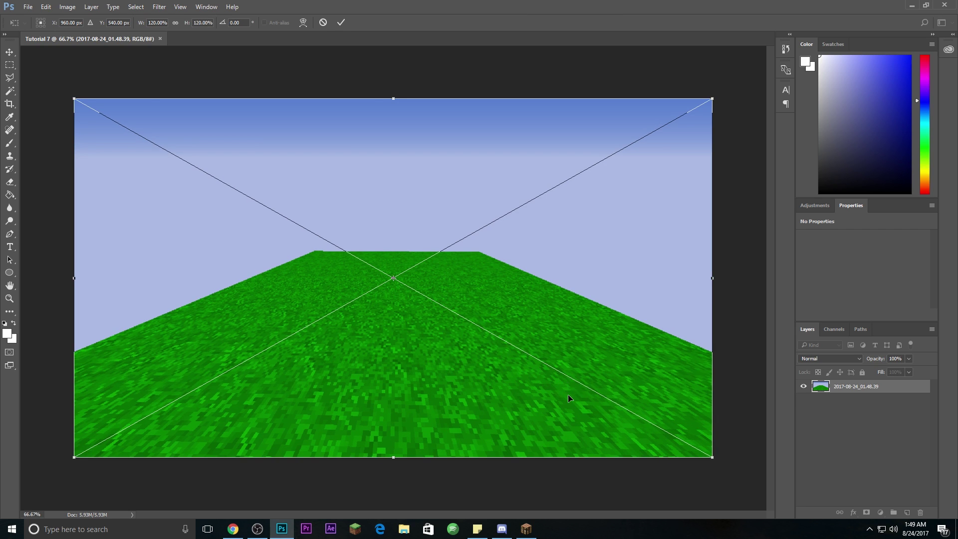
key("Return")
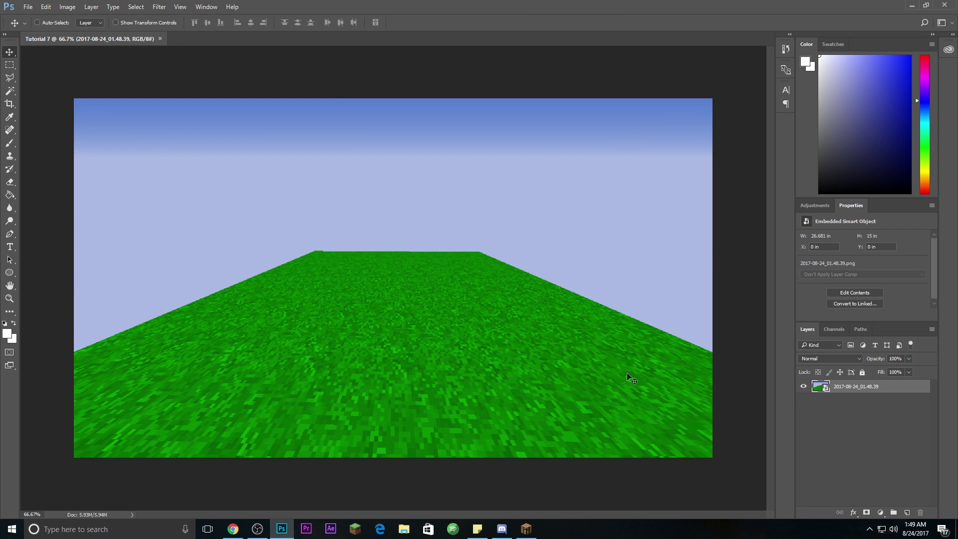
- Place the sky screenshot 2017-08-24_01.19.57 as an embedded image and move its layer below the grass platform layer
left_click(29, 7)
left_click(119, 195)
scroll(441, 195, "down", 15)
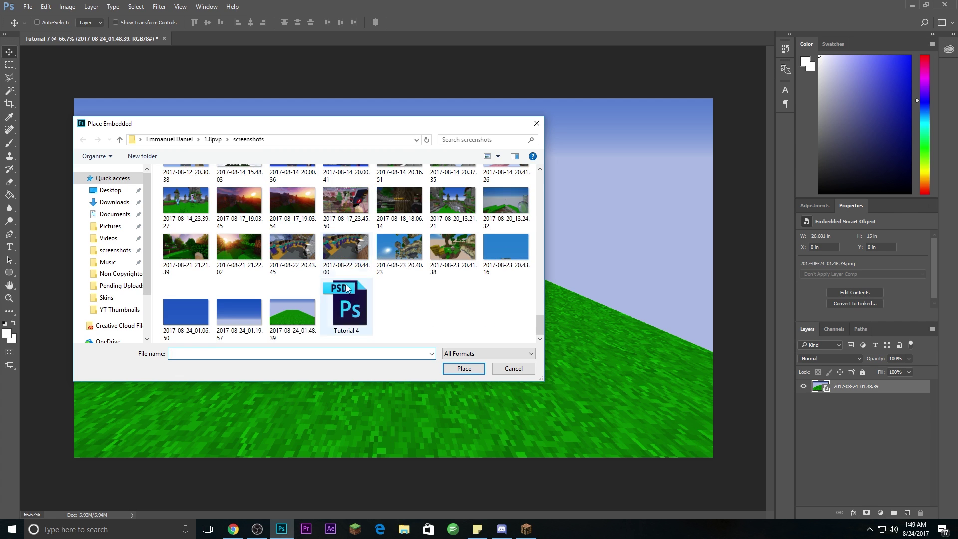
double_click(255, 325)
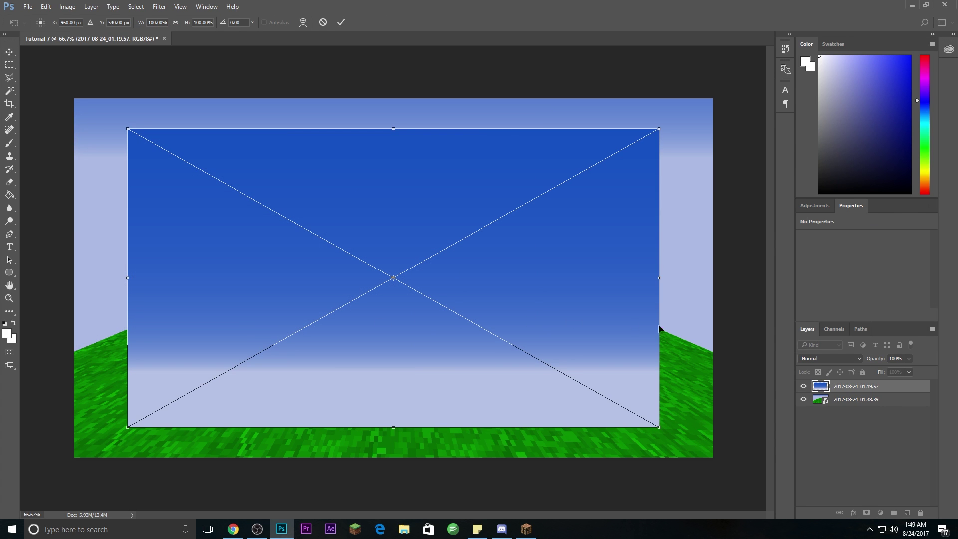
key("Return")
left_click_drag(871, 383, 890, 409)
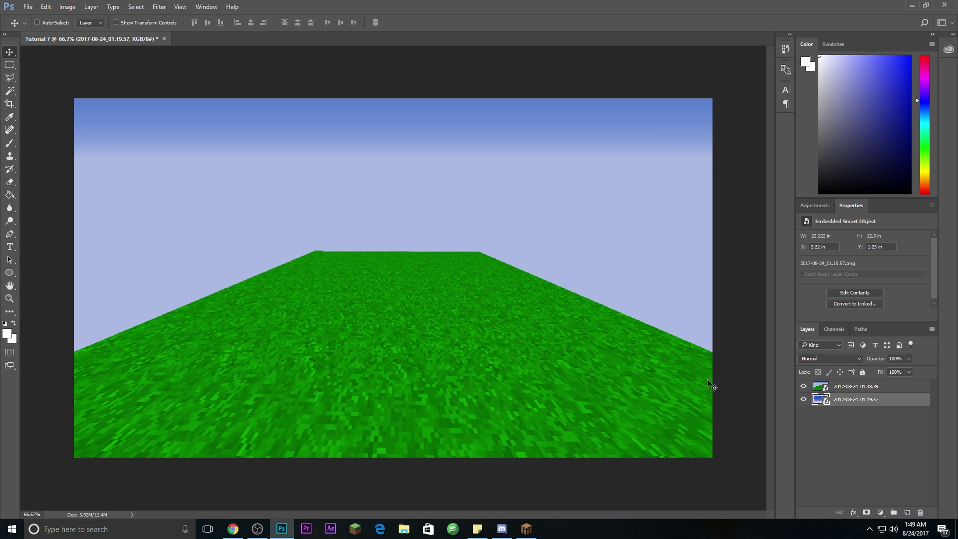
- With the grass layer temporarily hidden, align the sky image with the canvas's top-left corner and scale it to fill the canvas
left_click(804, 387)
left_click_drag(522, 274, 464, 244)
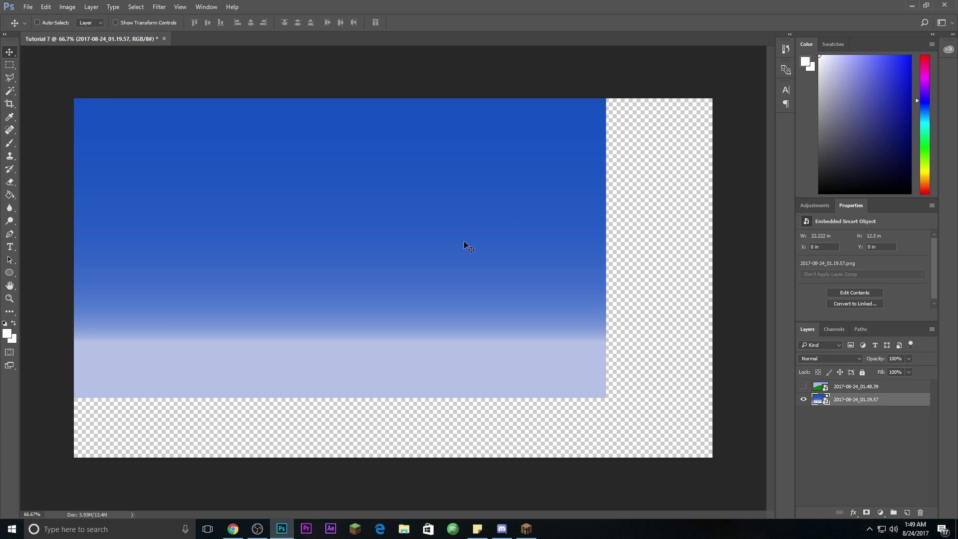
key("ctrl")
key("ctrl+t")
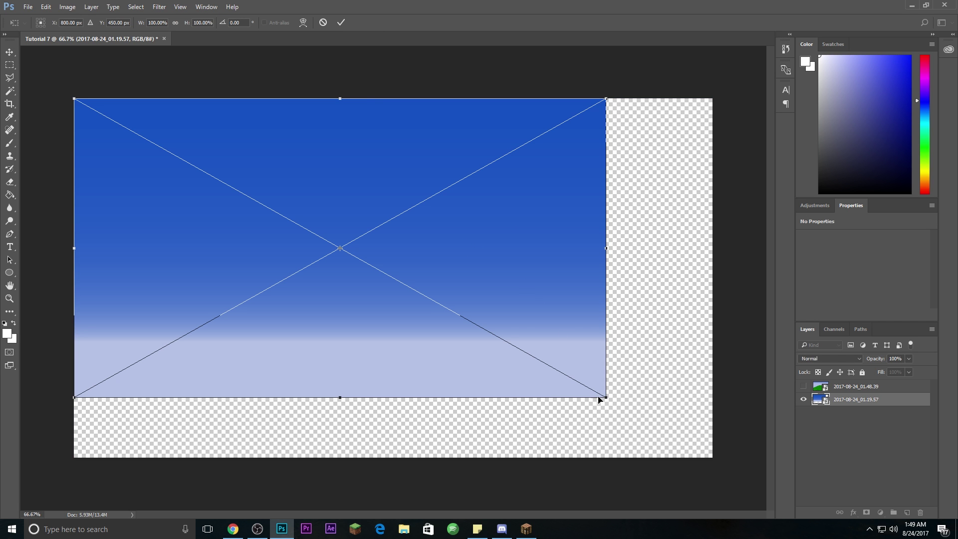
left_click_drag(609, 398, 694, 492)
key("Return")
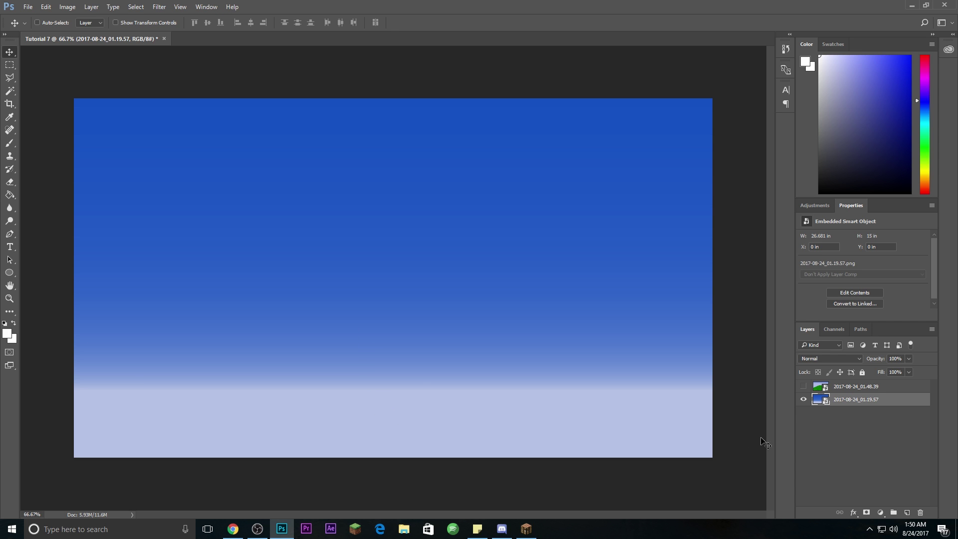
left_click(803, 388)
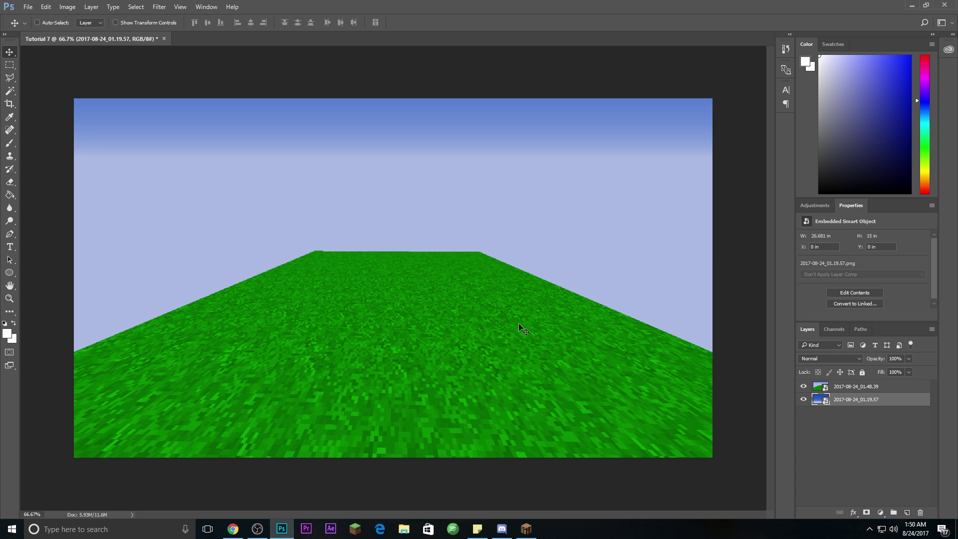
- Rasterize the grass platform layer 2017-08-24_01.48.39
left_click(911, 384)
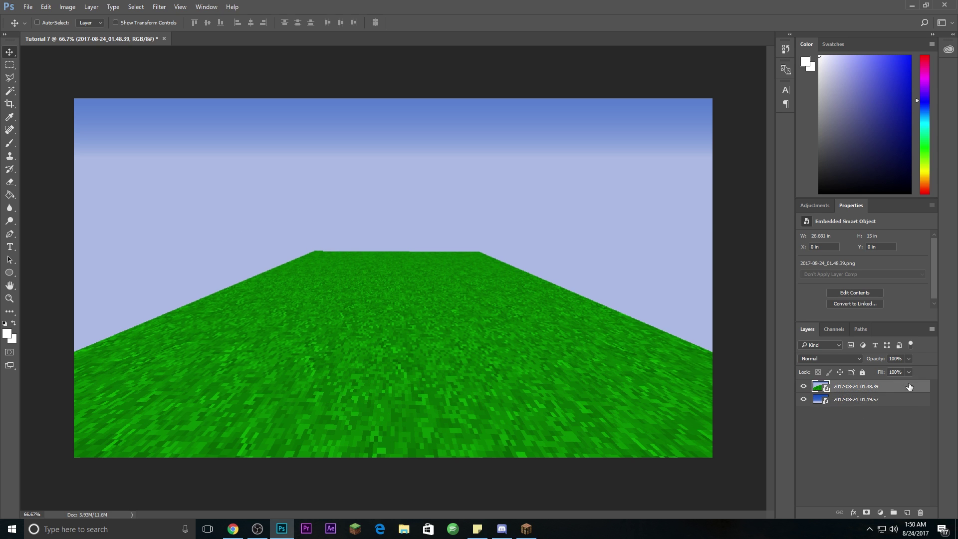
right_click(912, 381)
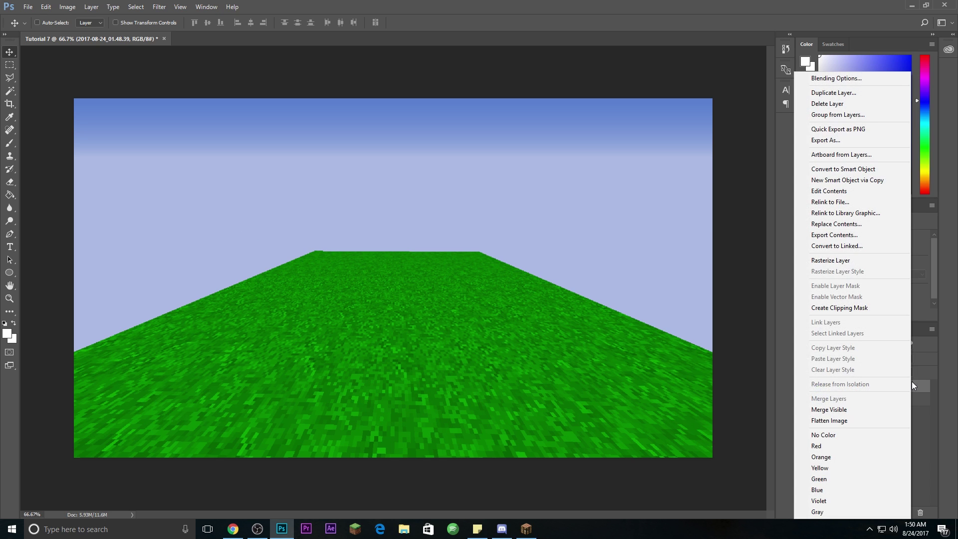
left_click(857, 261)
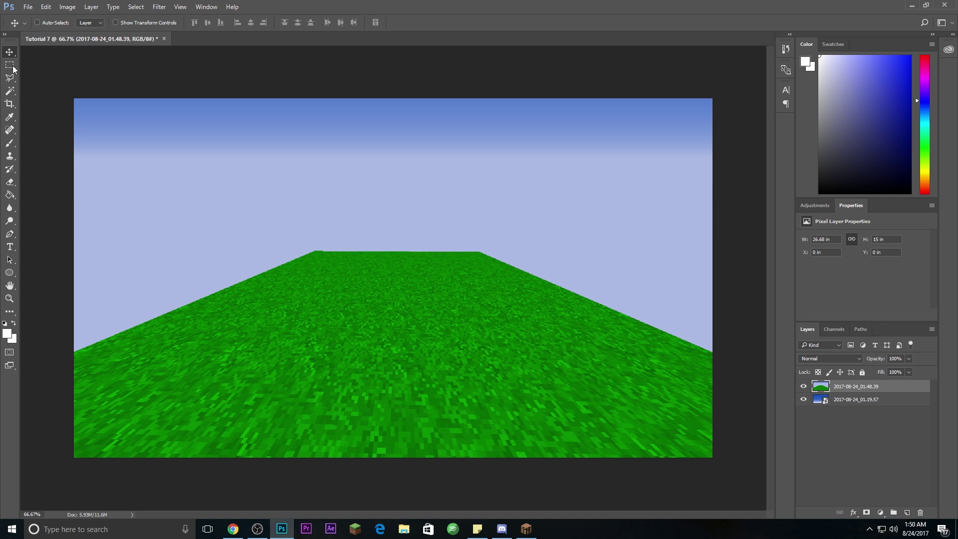
- Delete all sky bands from the grass platform layer with the Magic Wand at tolerance 12, and clear the selection
left_click(10, 91)
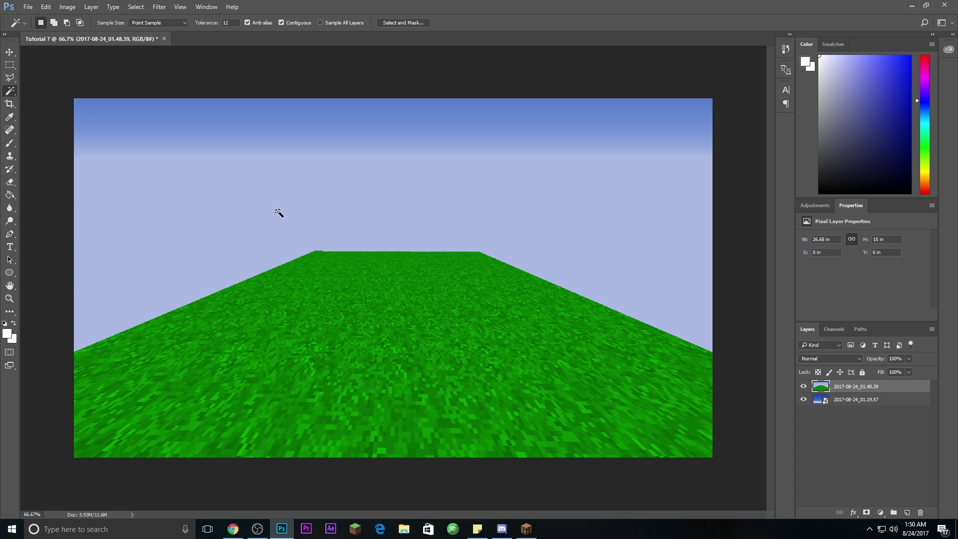
left_click(196, 241)
key("Delete")
left_click(278, 120)
key("Delete")
left_click(278, 103)
key("Delete")
key("Delete")
left_click(274, 132)
key("Delete")
left_click(273, 150)
key("Delete")
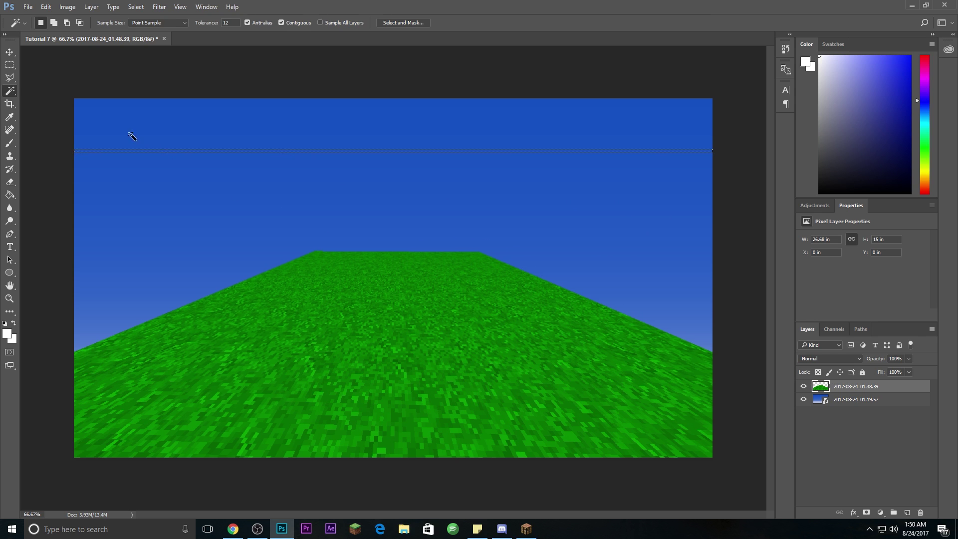
left_click(13, 69)
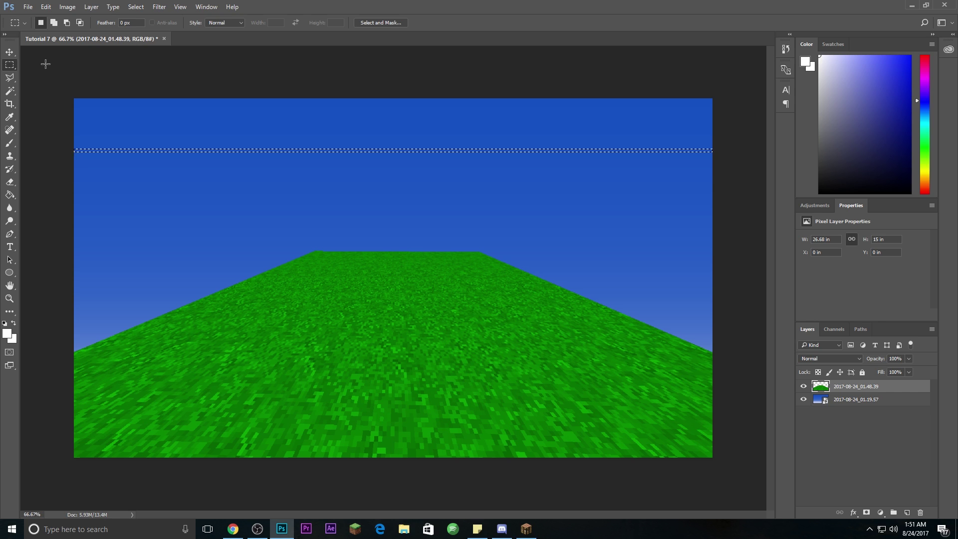
left_click(10, 53)
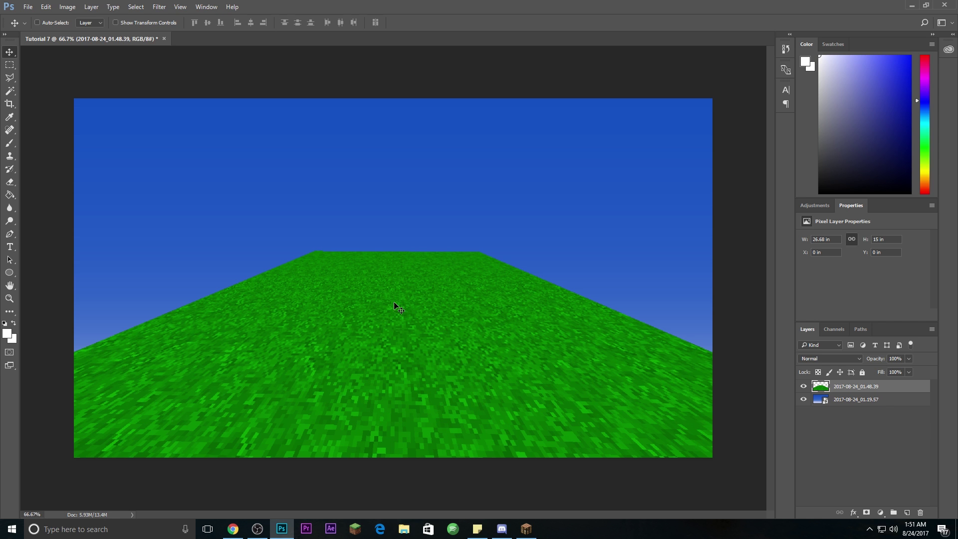
- Move the grass platform layer straight down by about 3.3 in
scroll(501, 296, "down", 2)
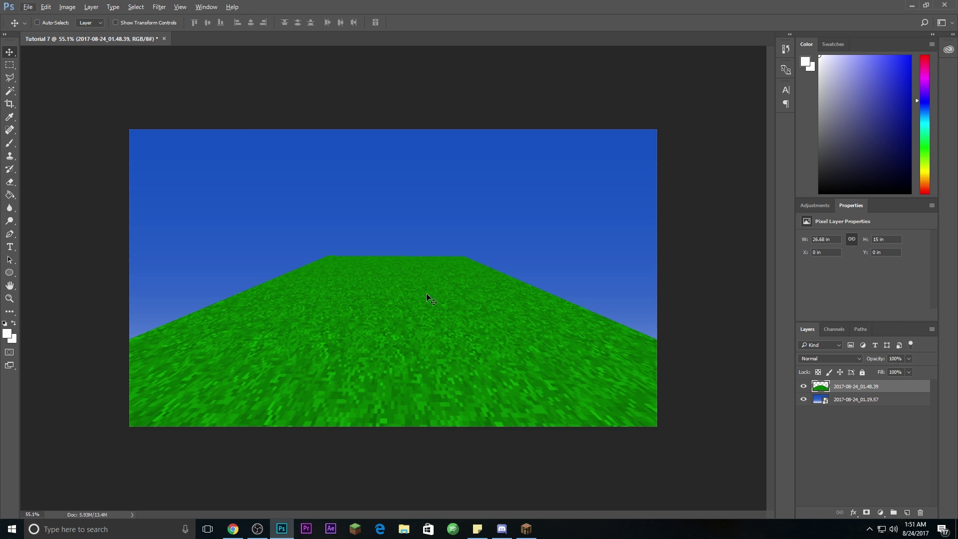
left_click_drag(386, 282, 388, 307)
left_click_drag(390, 327, 391, 348)
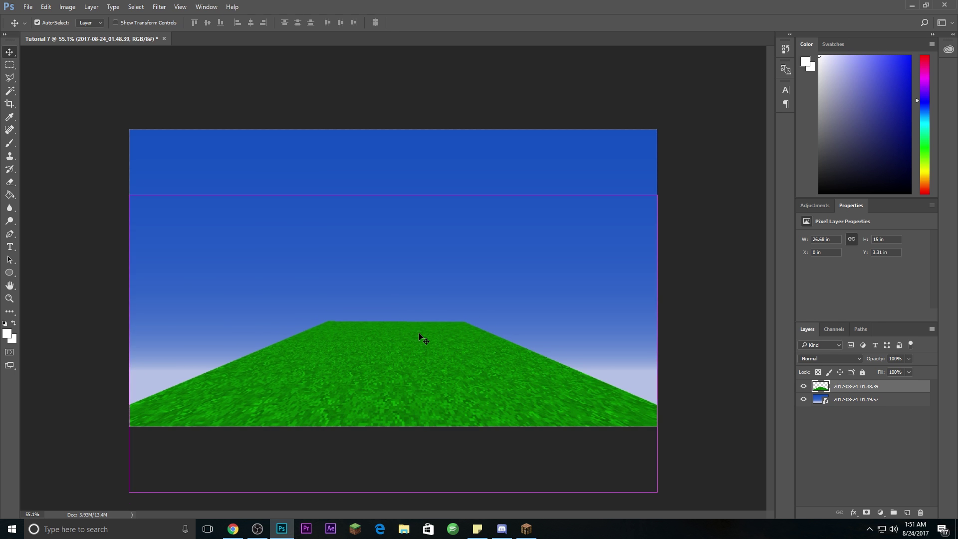
- Free Transform the grass platform layer to about 62 in wide and 21.4 in high, with its far edge low on the canvas
key("ctrl+t")
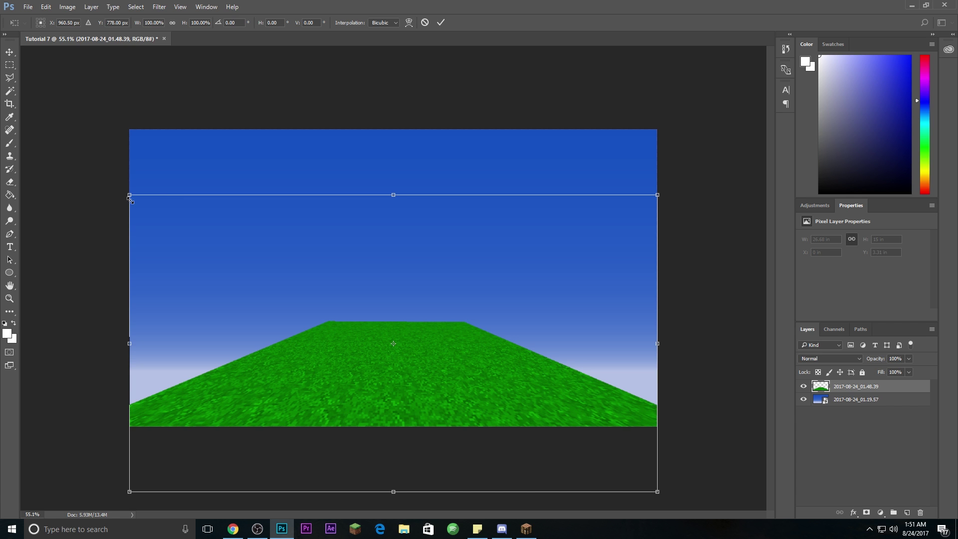
left_click_drag(129, 196, 11, 103)
scroll(549, 319, "down", 2)
left_click_drag(435, 302, 473, 361)
scroll(660, 206, "down", 2)
left_click_drag(624, 332, 772, 333)
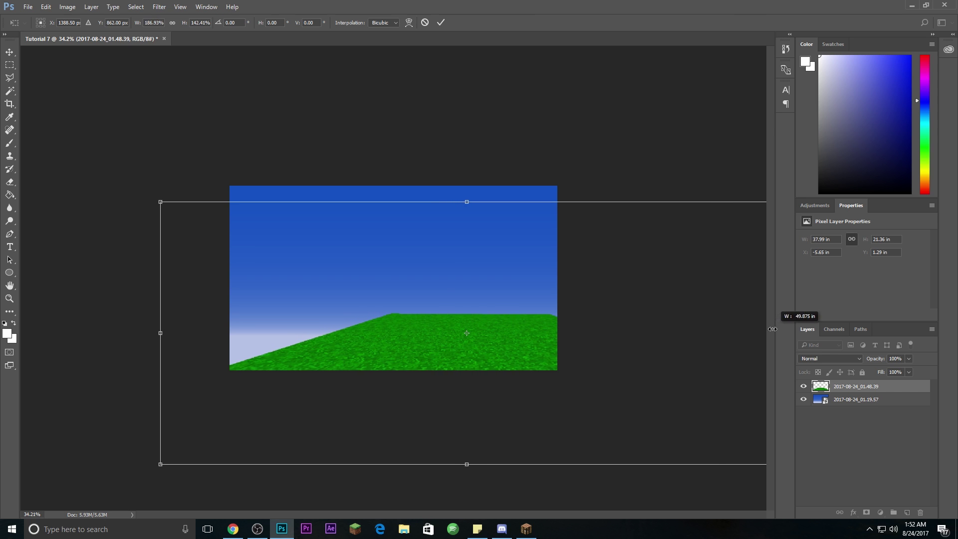
left_click_drag(656, 341, 575, 351)
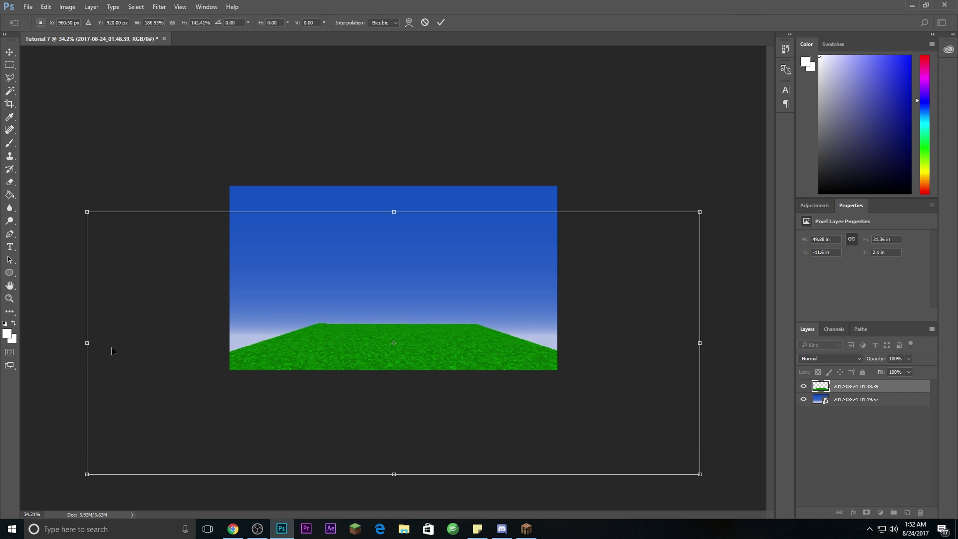
scroll(274, 359, "down", 3)
left_click_drag(203, 318, 111, 318)
left_click_drag(436, 368, 478, 370)
key("Return")
- Center the grass platform layer horizontally on the canvas
scroll(437, 335, "up", 5)
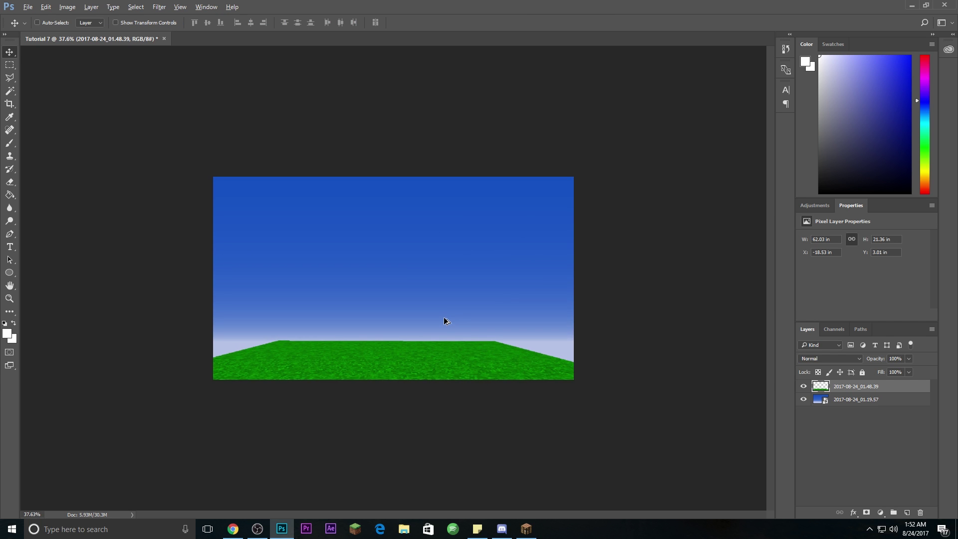
left_click_drag(484, 398, 451, 378)
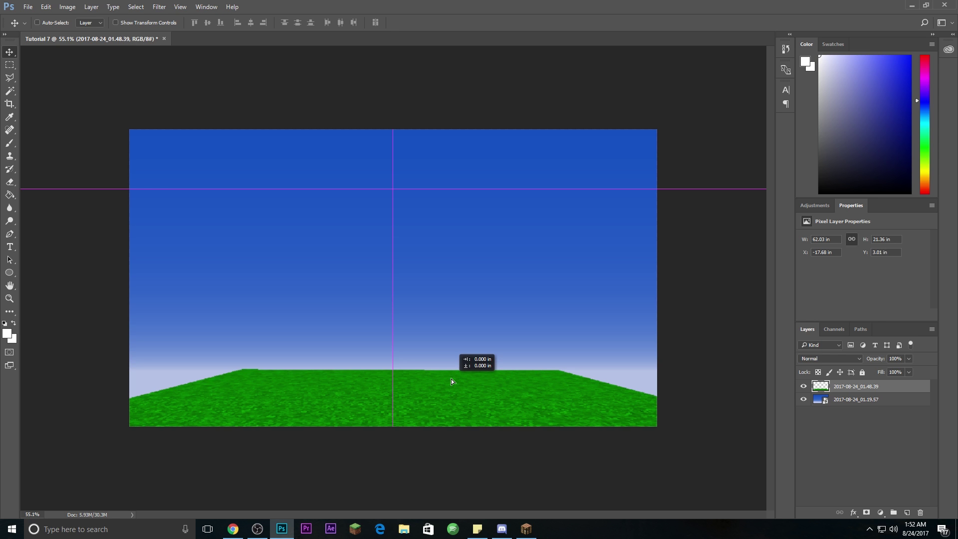
left_click_drag(451, 378, 451, 379)
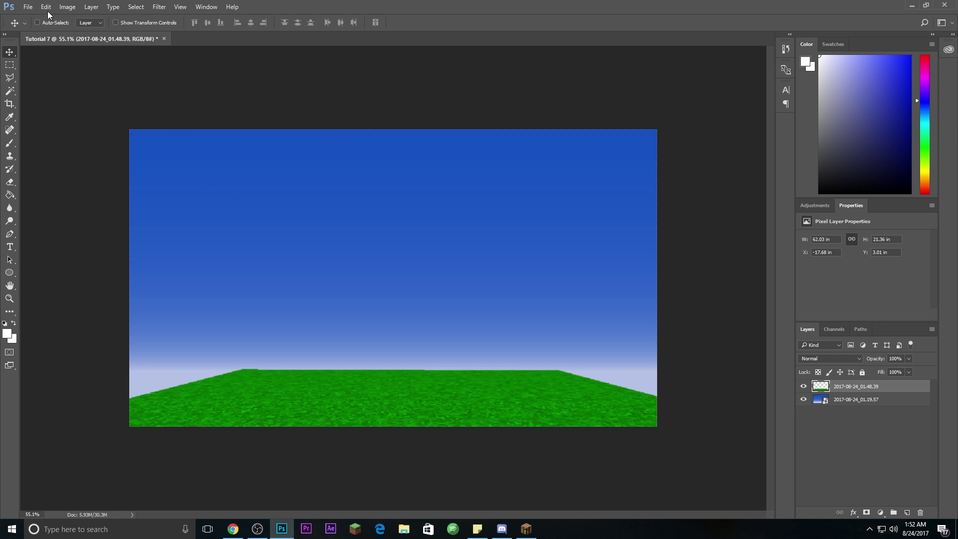
- Place Trollface-PNG from the For Editing pictures folder as an embedded image
left_click(28, 6)
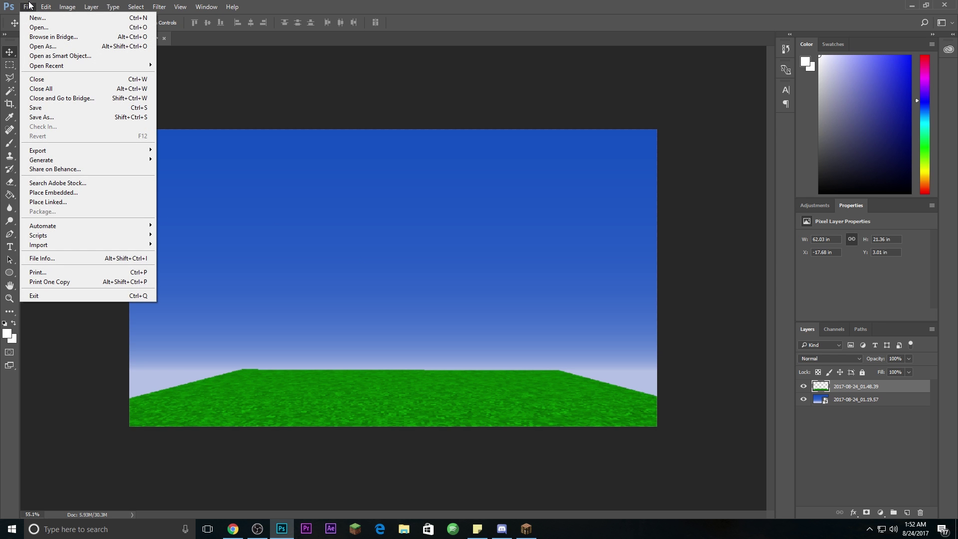
left_click(54, 192)
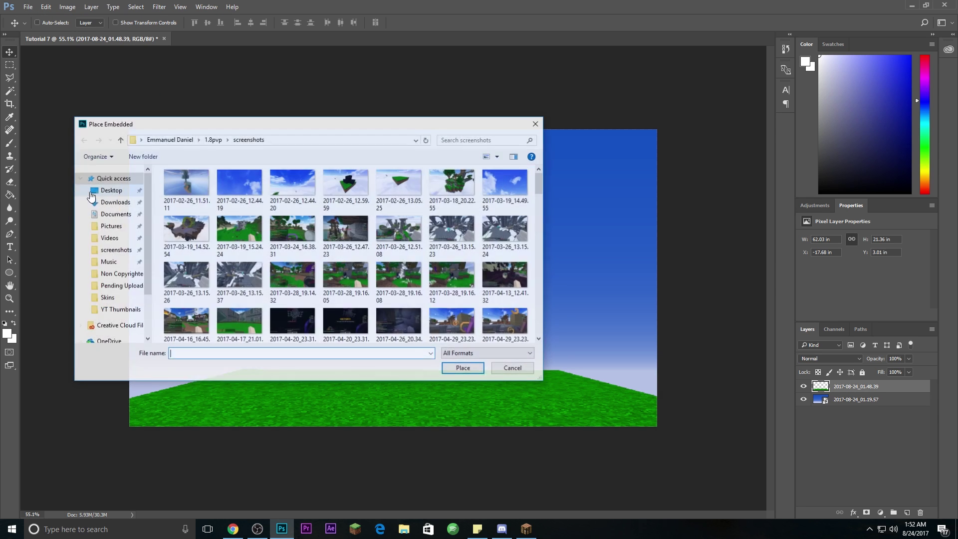
left_click(125, 226)
double_click(175, 193)
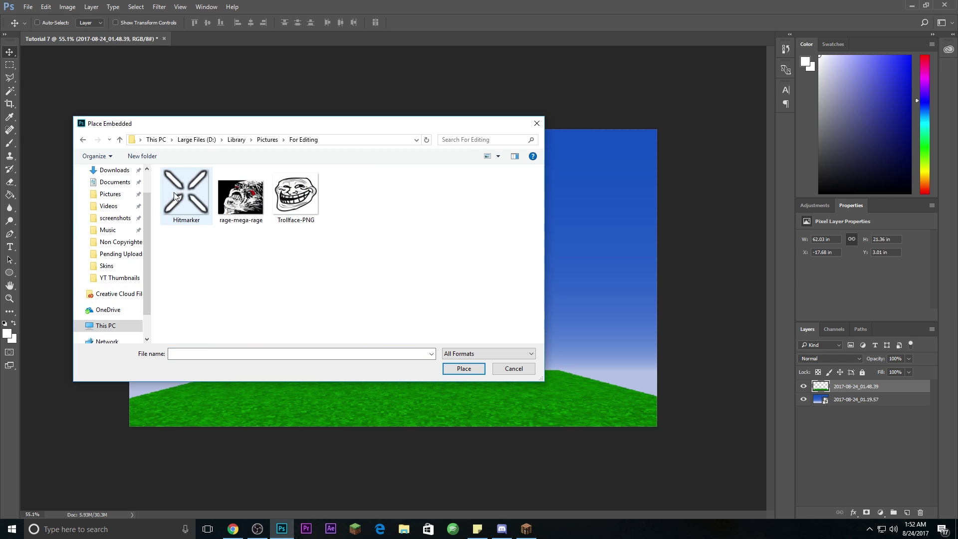
double_click(299, 205)
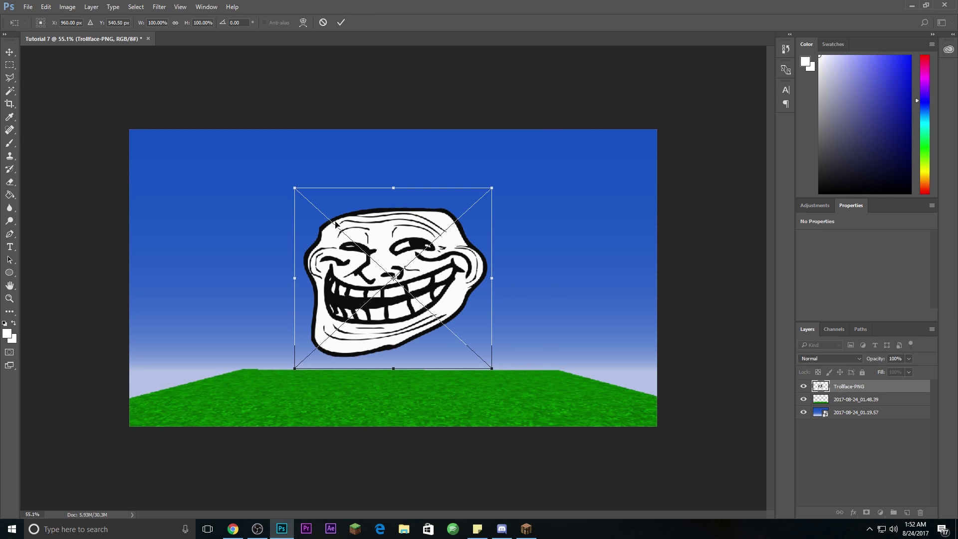
- Scale the trollface to about 137% and position it partly outside the canvas's bottom-right corner
left_click_drag(413, 282, 595, 416)
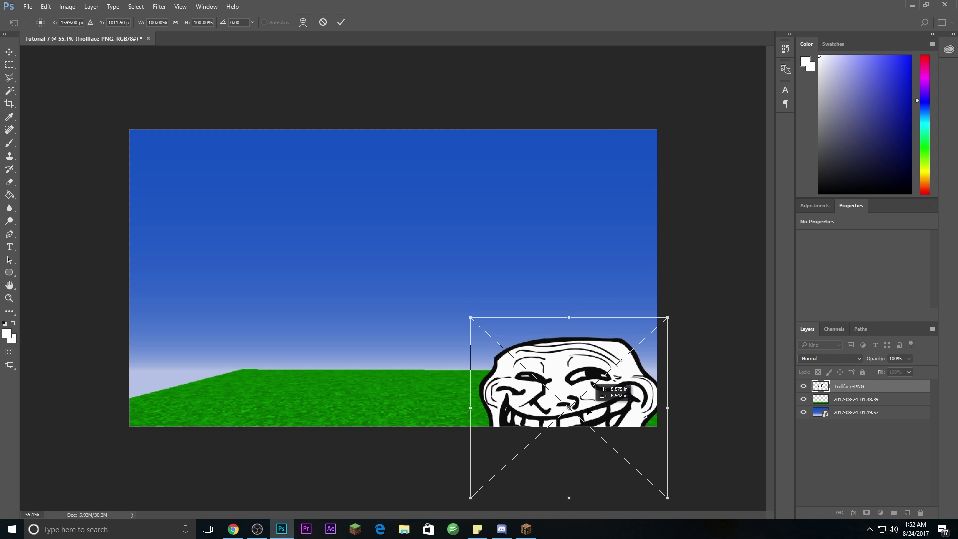
scroll(520, 369, "up", 2)
scroll(521, 368, "down", 1)
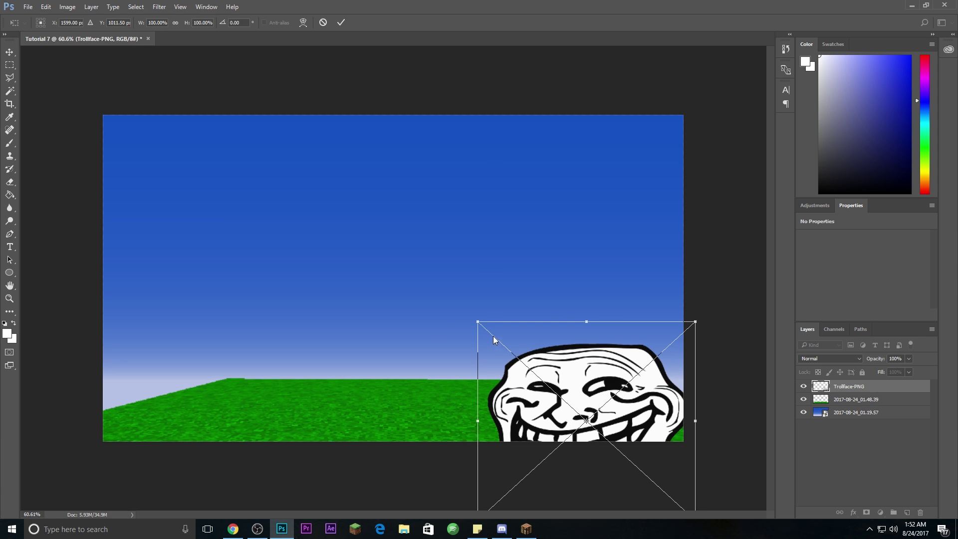
mouse_move(541, 354)
left_mouse_down()
mouse_move(502, 347)
mouse_move(550, 362)
left_mouse_up()
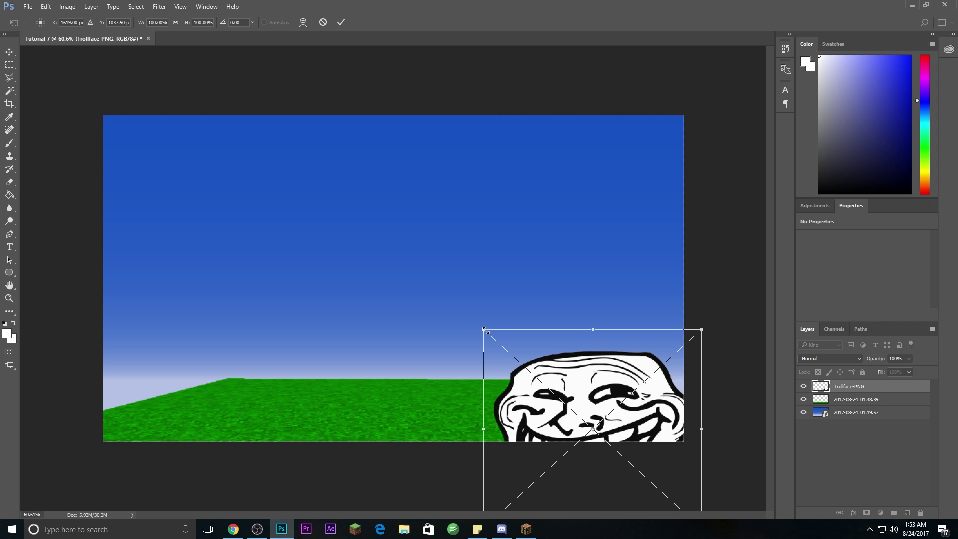
left_click_drag(483, 328, 378, 287)
left_click_drag(605, 373, 640, 396)
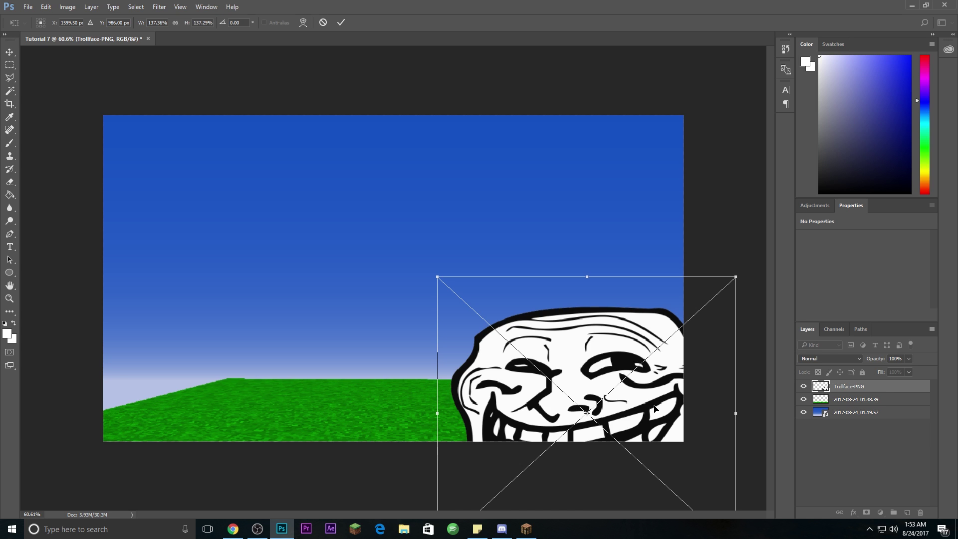
left_click_drag(664, 418, 670, 415)
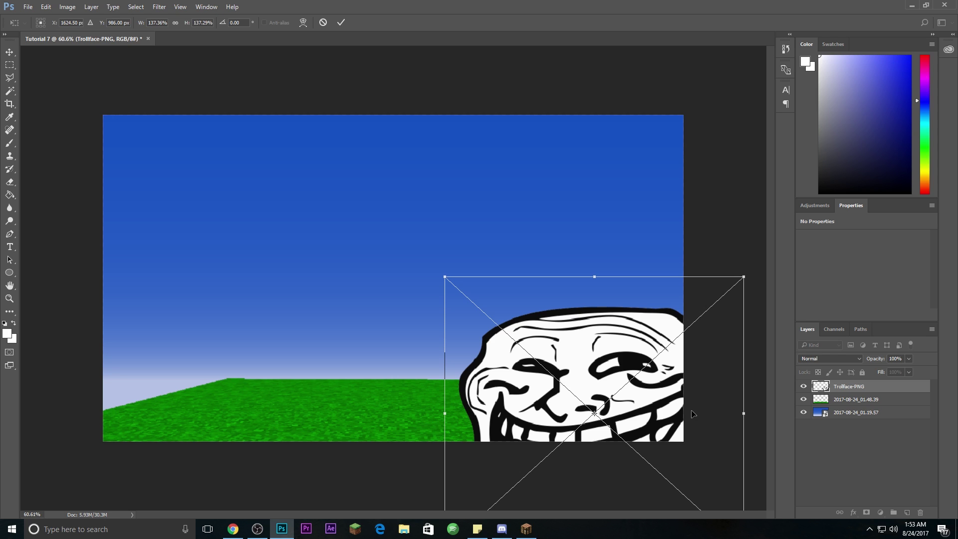
key("Return")
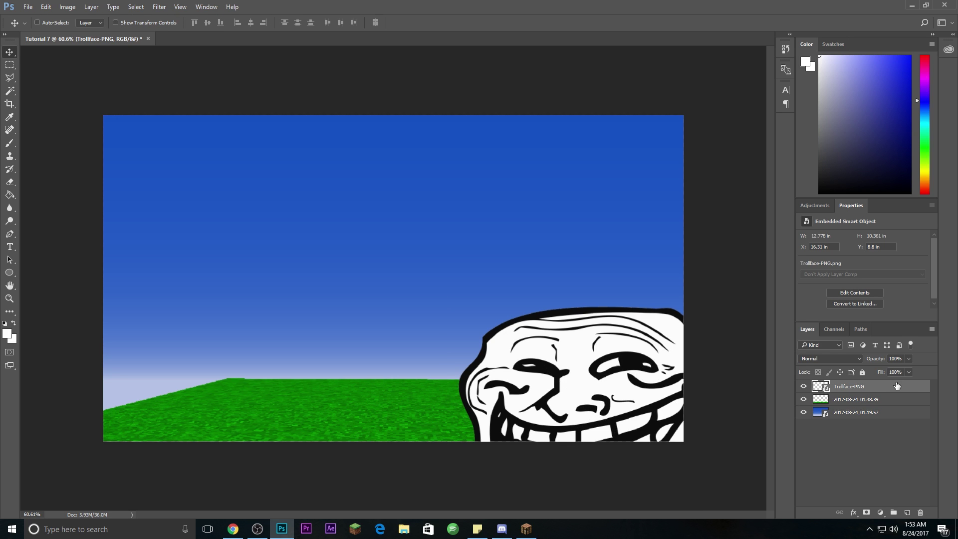
- Place robber-hacker-png from the Miscellaneous pictures folder as an embedded image
mouse_move(883, 388)
left_mouse_down()
mouse_move(887, 413)
mouse_move(869, 387)
left_mouse_up()
left_click(27, 7)
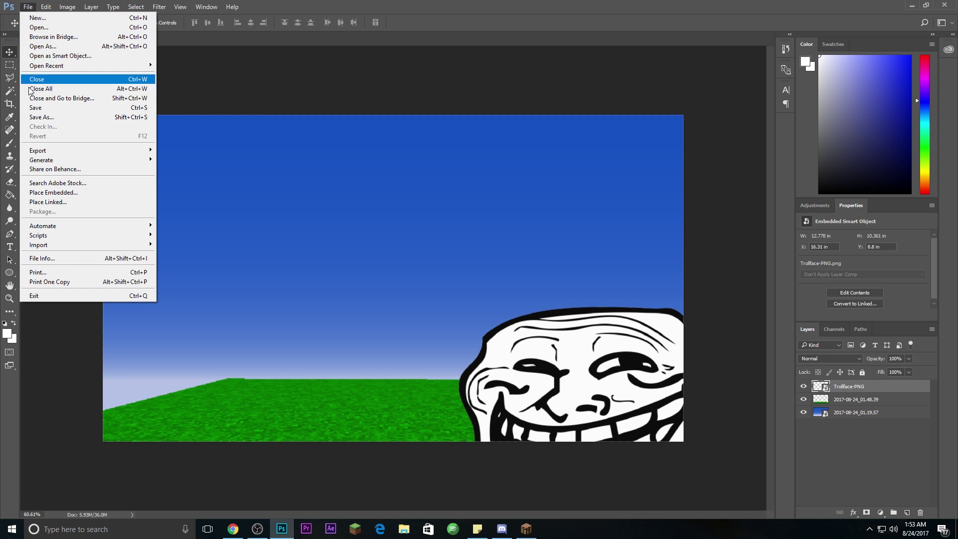
left_click(59, 191)
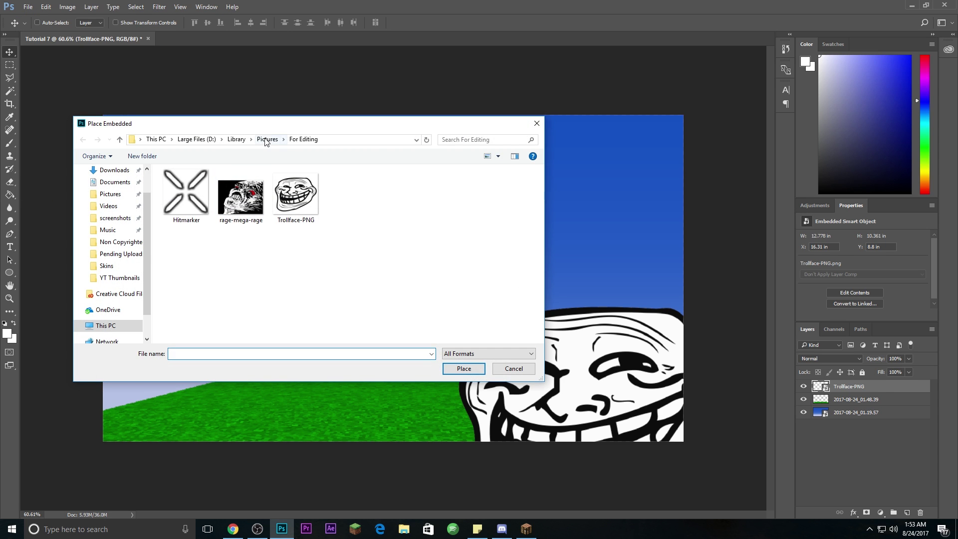
left_click(266, 140)
double_click(344, 203)
scroll(304, 263, "down", 10)
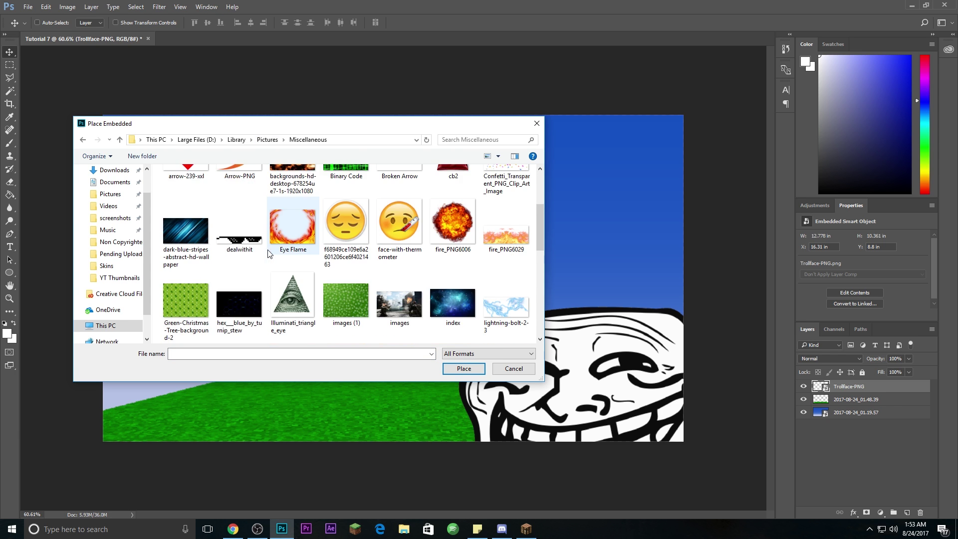
scroll(303, 264, "up", 2)
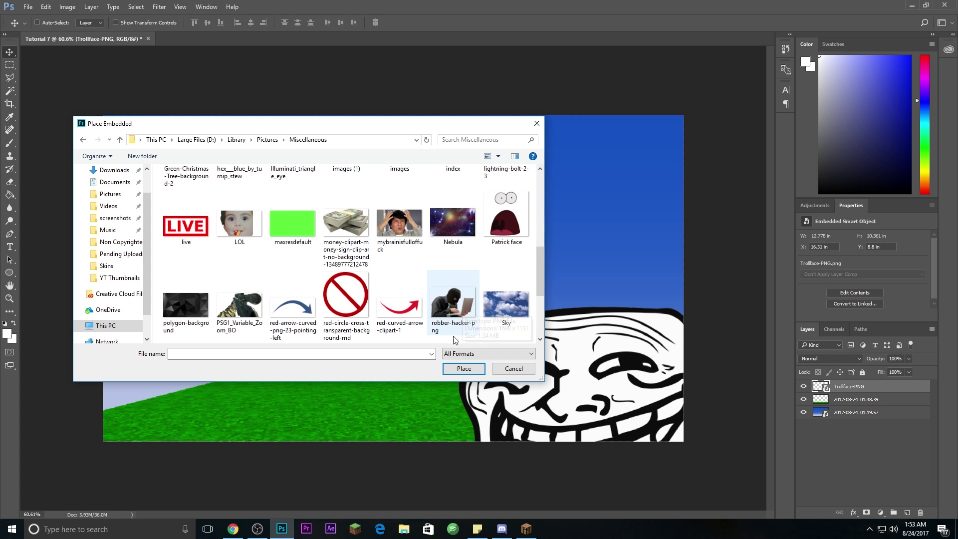
double_click(457, 305)
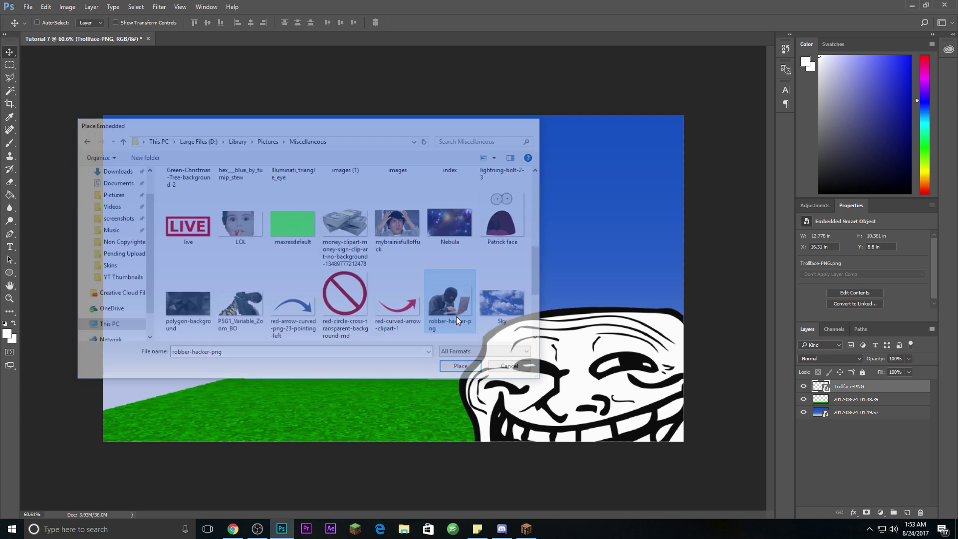
- Scale the hacker image to about 294% and position it along the canvas's bottom edge, partly beyond its left edge
left_click_drag(435, 282, 222, 394)
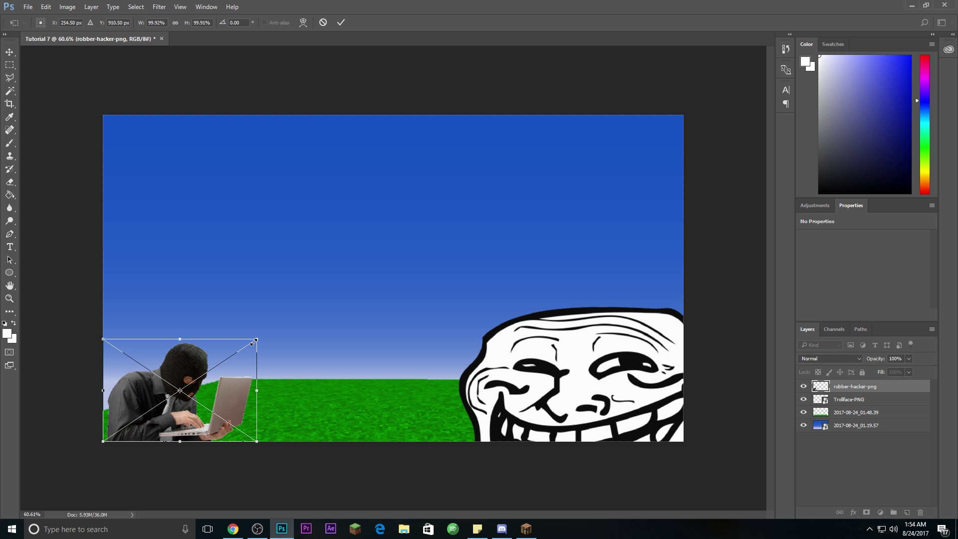
left_click_drag(254, 342, 524, 94)
left_click_drag(516, 306, 429, 309)
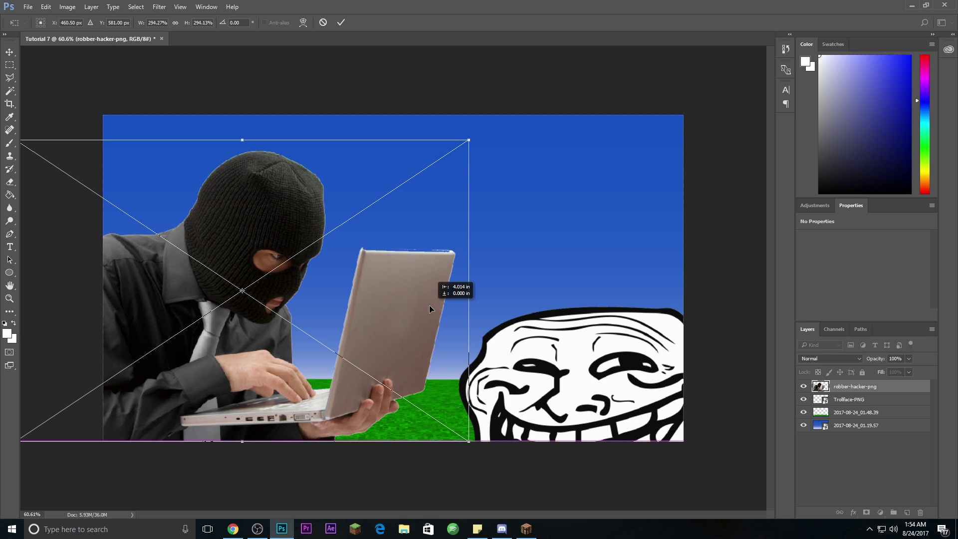
left_click_drag(429, 305, 429, 305)
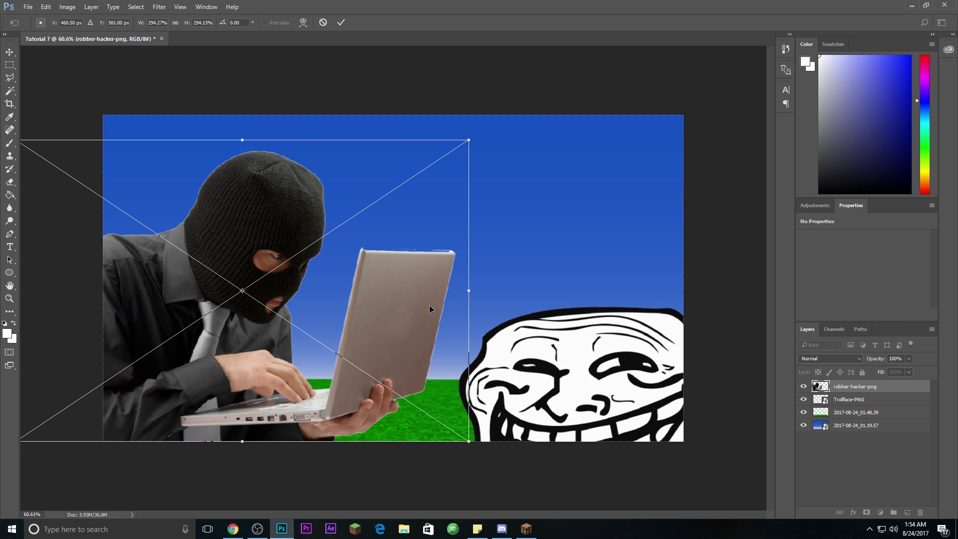
left_click_drag(429, 306, 432, 304)
key("Return")
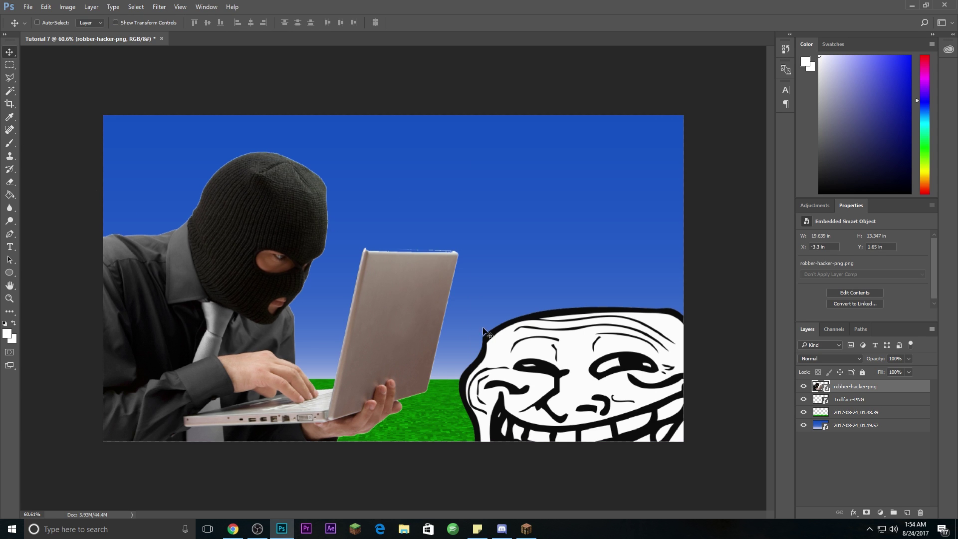
- Add a white 6 px outside Stroke layer style to the hacker layer
key("ctrl+plus")
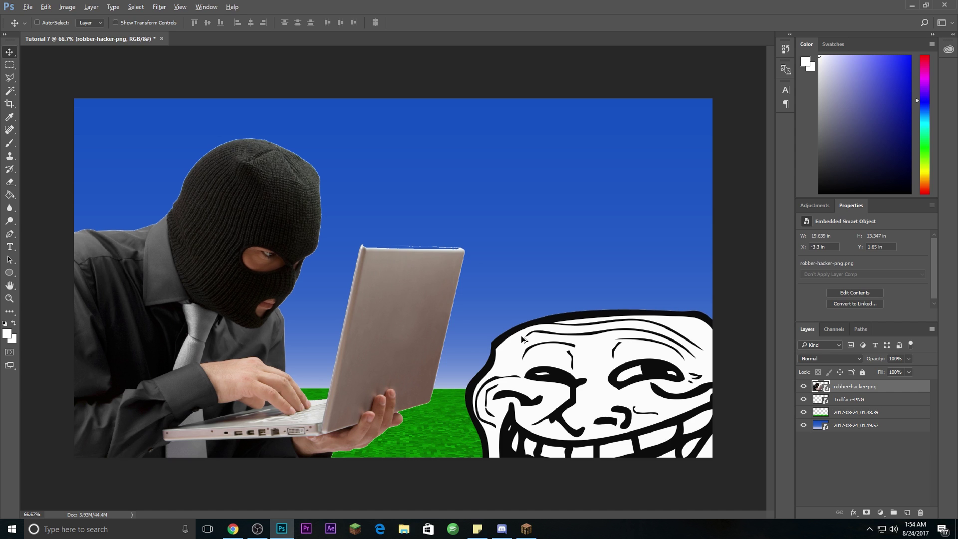
double_click(912, 390)
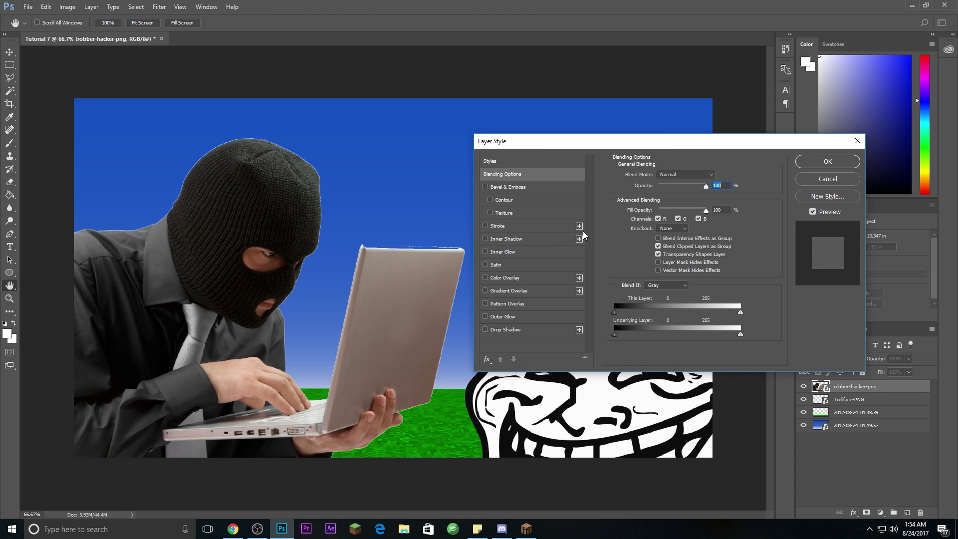
left_click(485, 226)
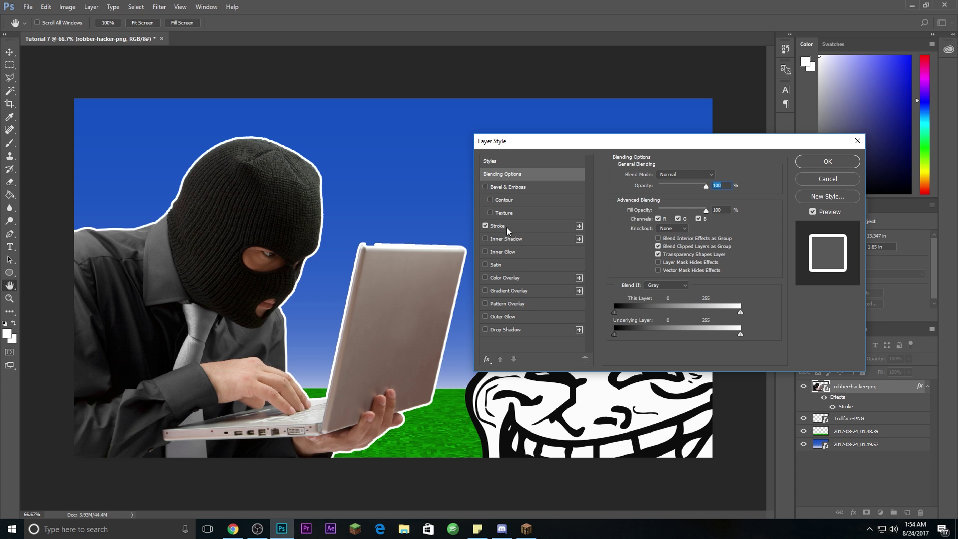
left_click(509, 226)
left_click_drag(650, 175, 653, 176)
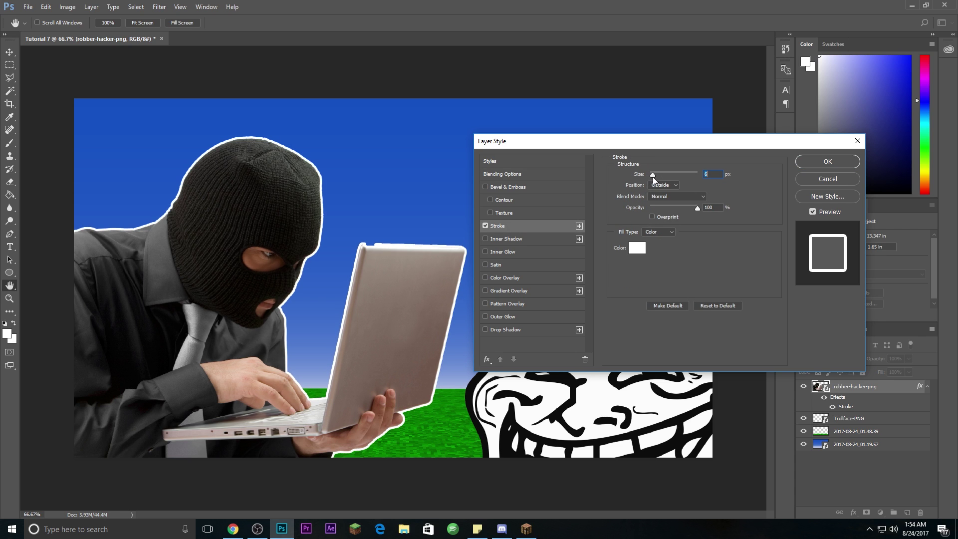
left_click(826, 162)
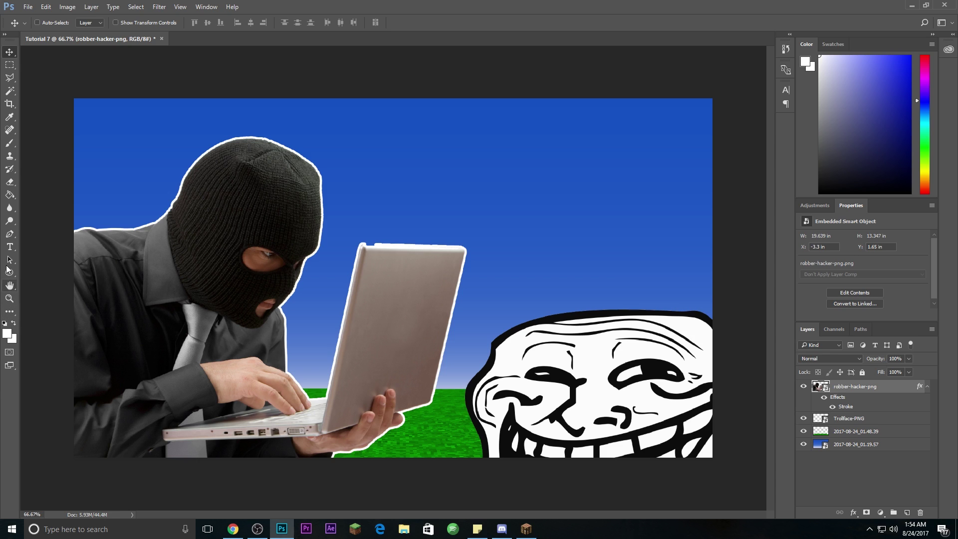
- Add the text HACKER! in the sky area above the laptop with the Type tool
left_click(9, 248)
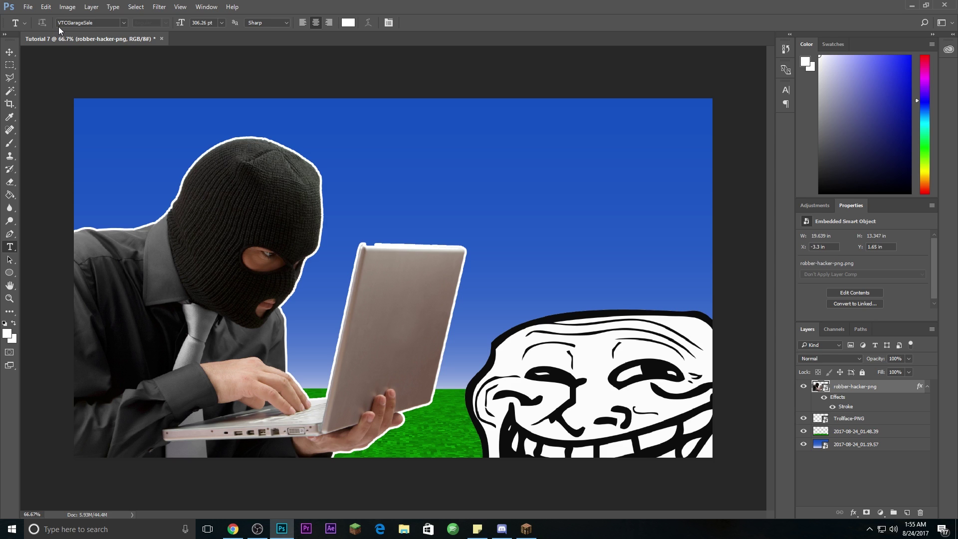
left_click(399, 208)
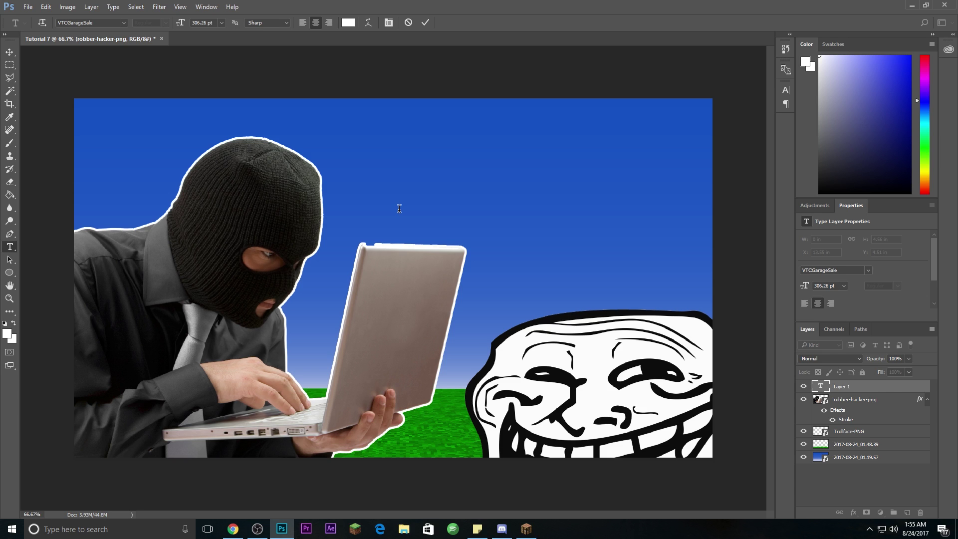
type("H")
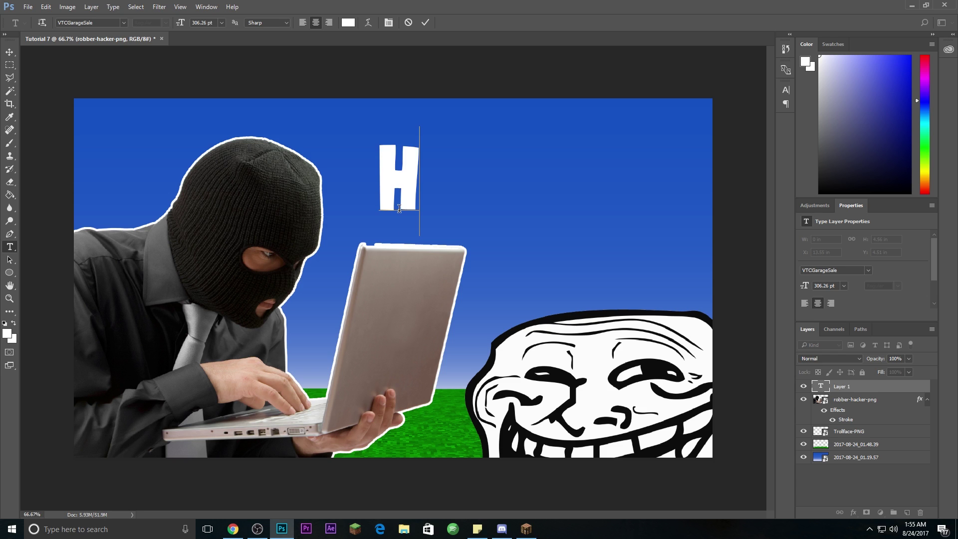
key("BackSpace")
type("HAC")
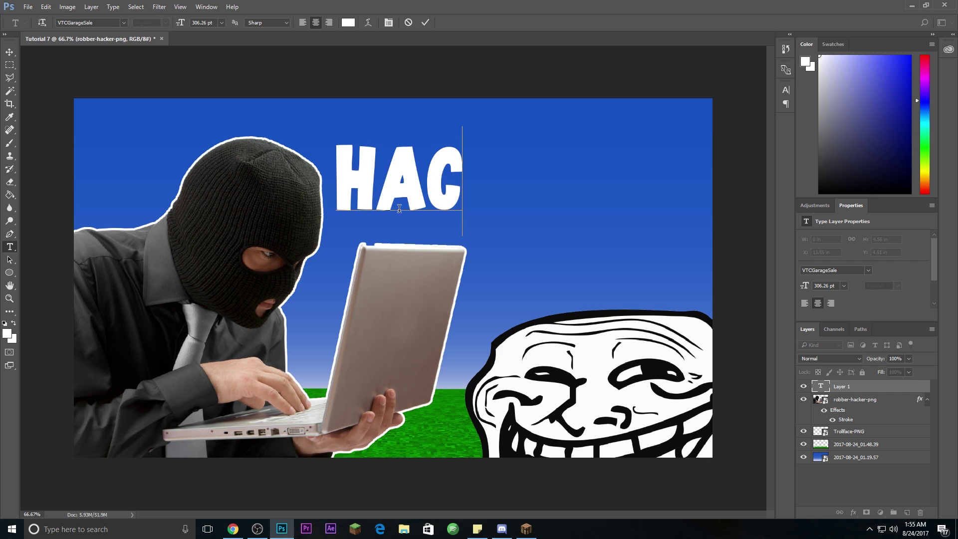
type("LER")
key("BackSpace")
key("BackSpace")
type("KER!")
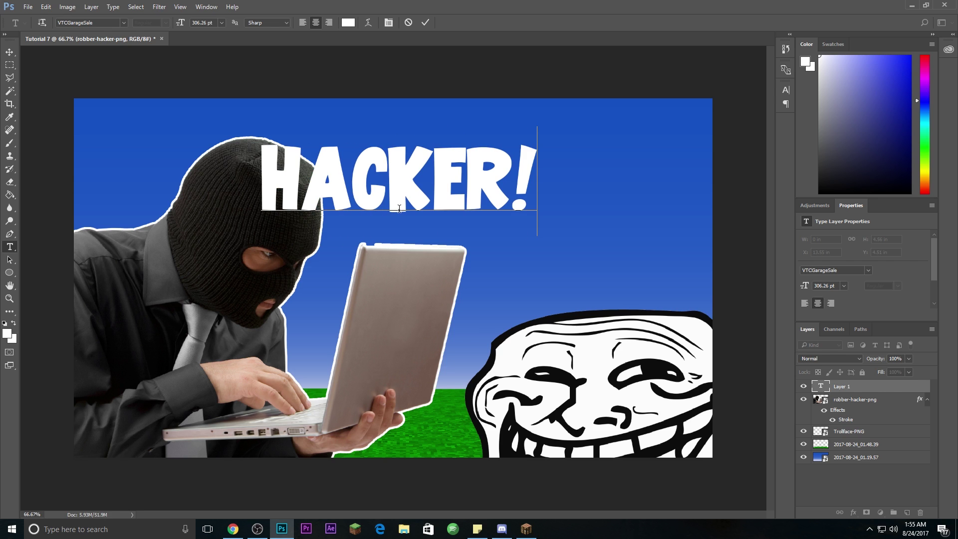
- Change the font of the HACKER! text to RectoFilled
left_click_drag(532, 185, 268, 188)
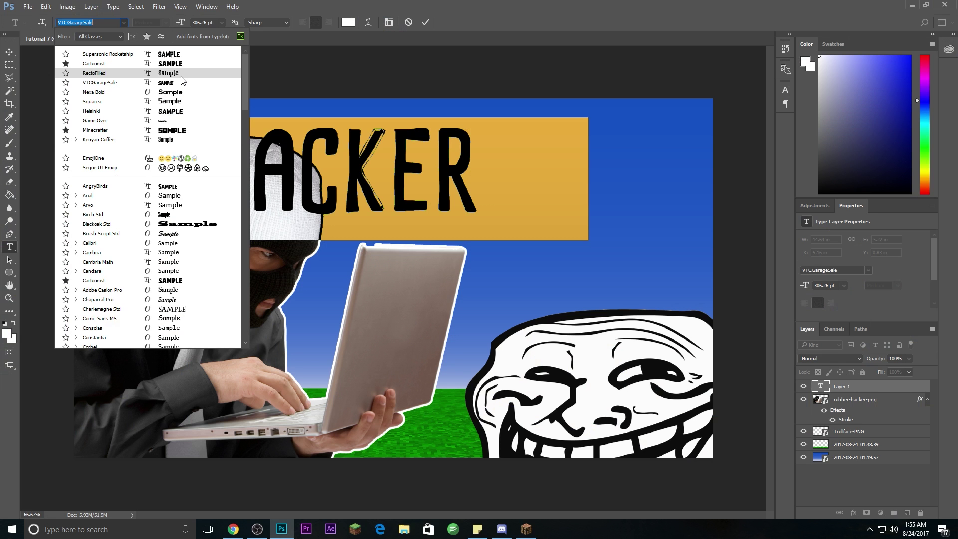
left_click(182, 75)
left_click_drag(469, 161, 193, 162)
left_click(474, 185)
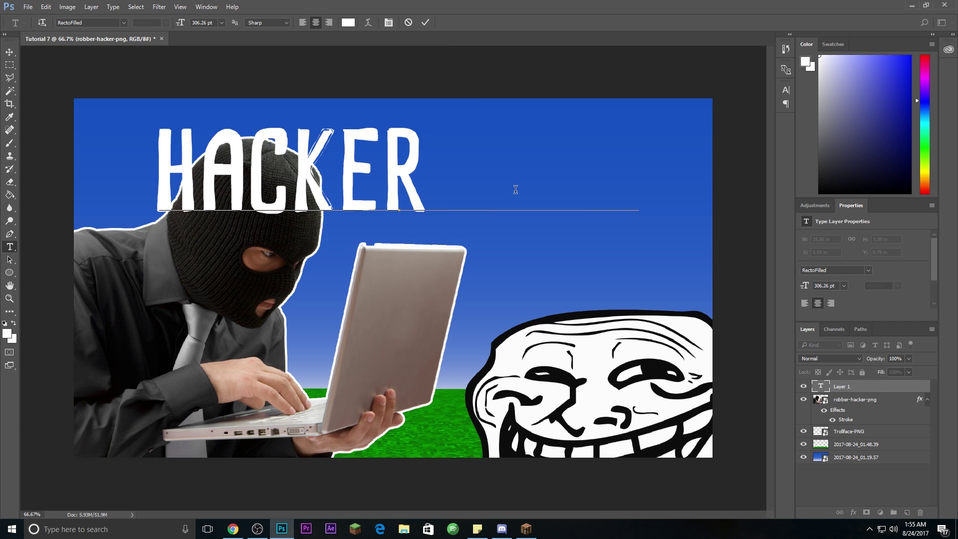
left_click_drag(533, 182, 453, 180)
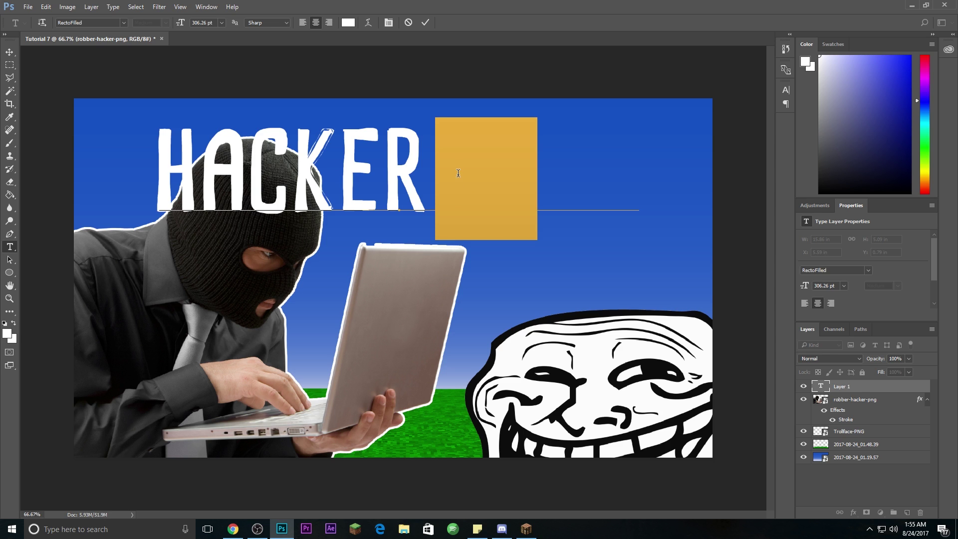
key("BackSpace")
left_click(122, 23)
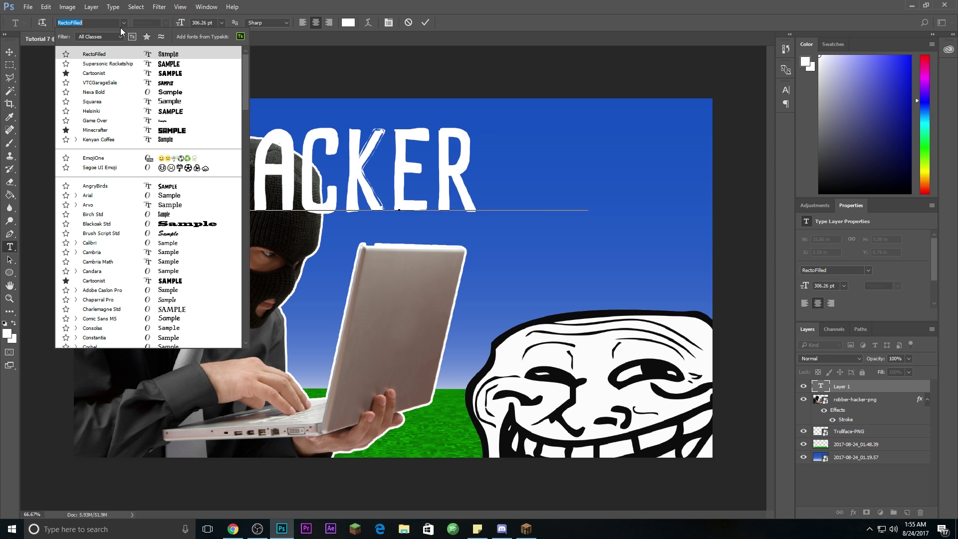
left_click(129, 65)
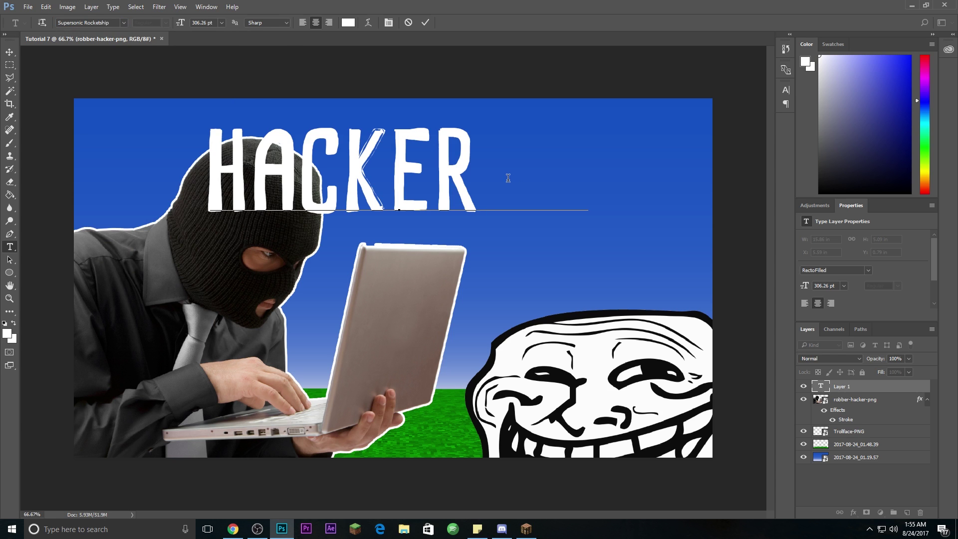
key("ctrl+z")
- Replace the blank exclamation mark after HACKER with one in the Supersonic Rocketship font
left_click_drag(519, 180, 414, 178)
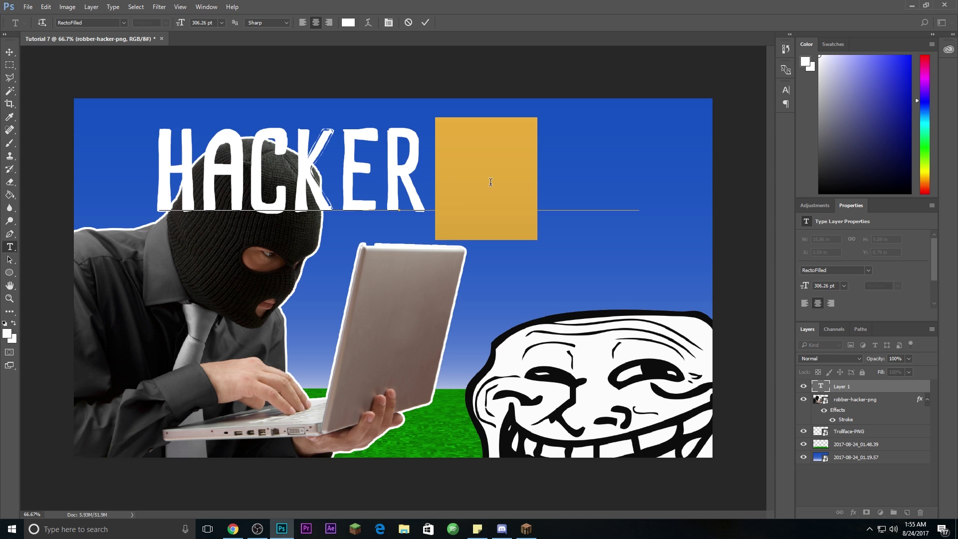
key("BackSpace")
left_click(123, 23)
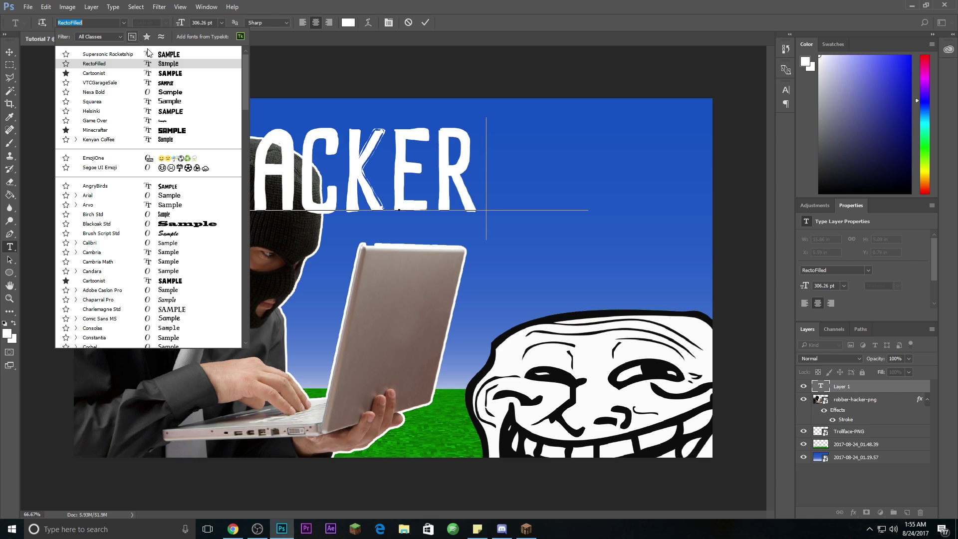
left_click(168, 54)
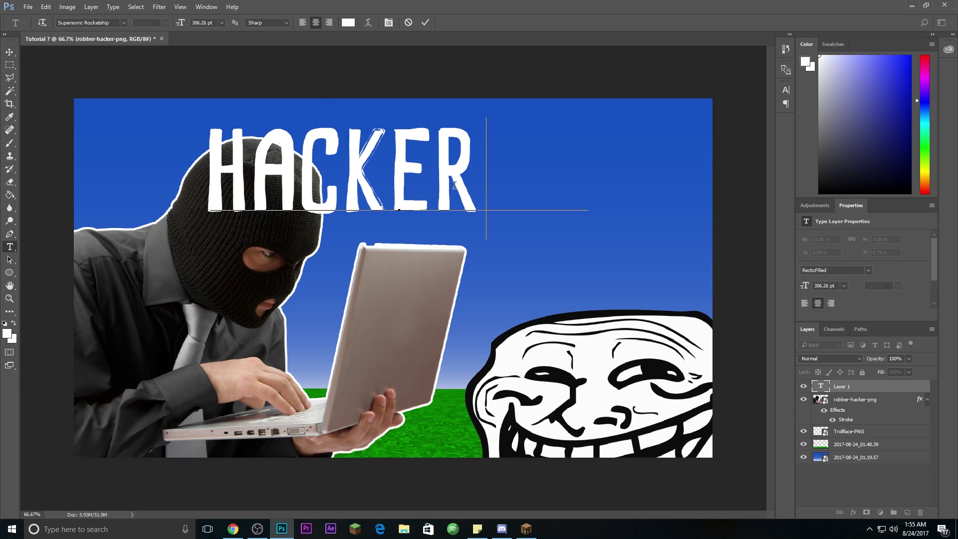
type("!")
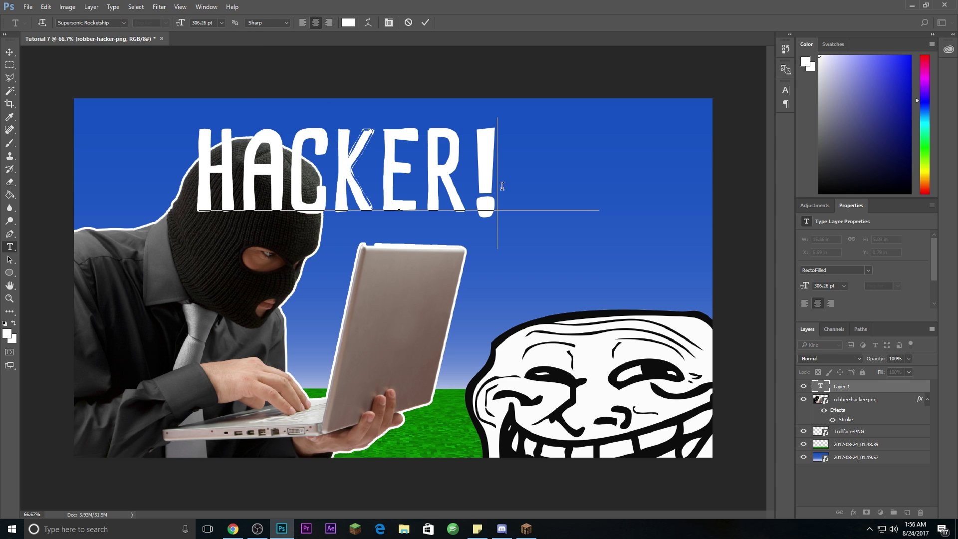
- Apply Faux Bold to the word HACKER, excluding the exclamation mark
left_click_drag(495, 156, 476, 165)
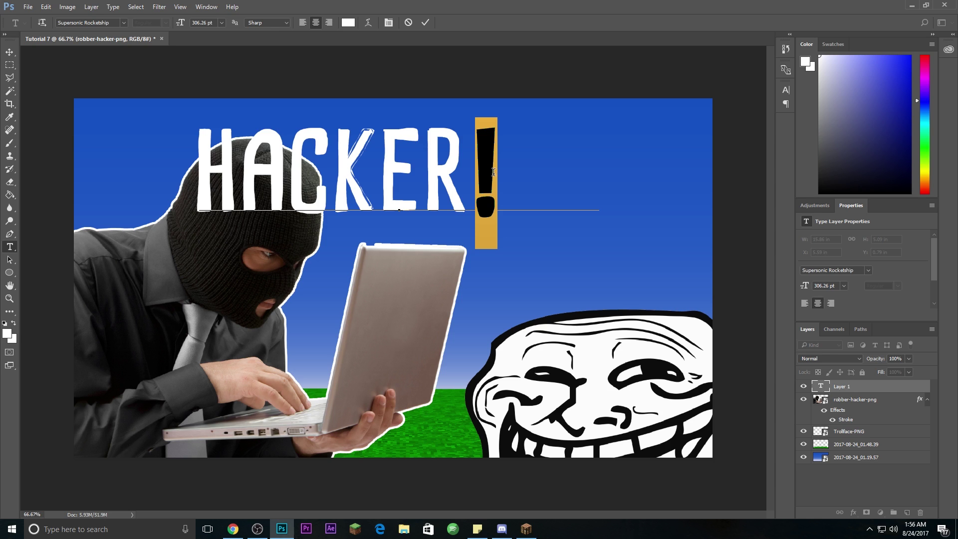
left_click_drag(466, 170, 193, 178)
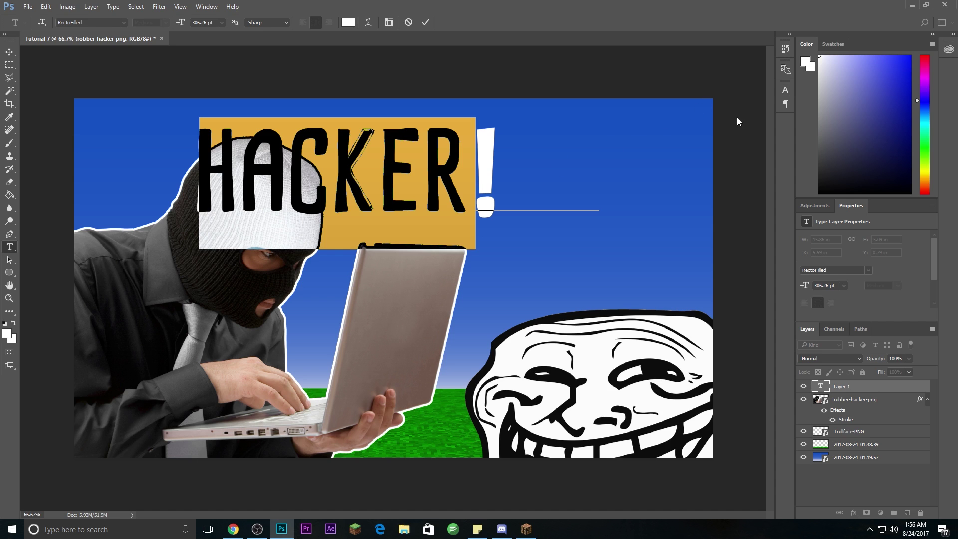
left_click(784, 90)
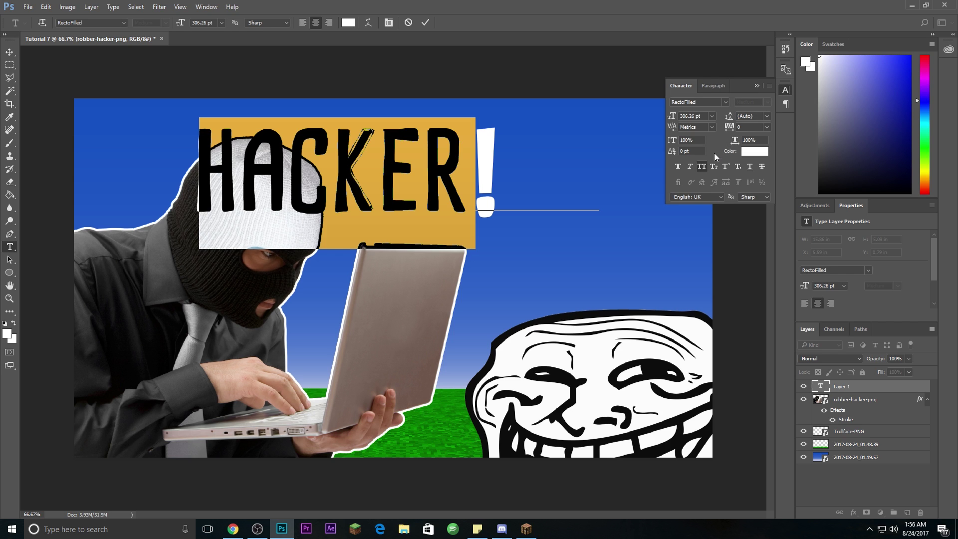
left_click(678, 166)
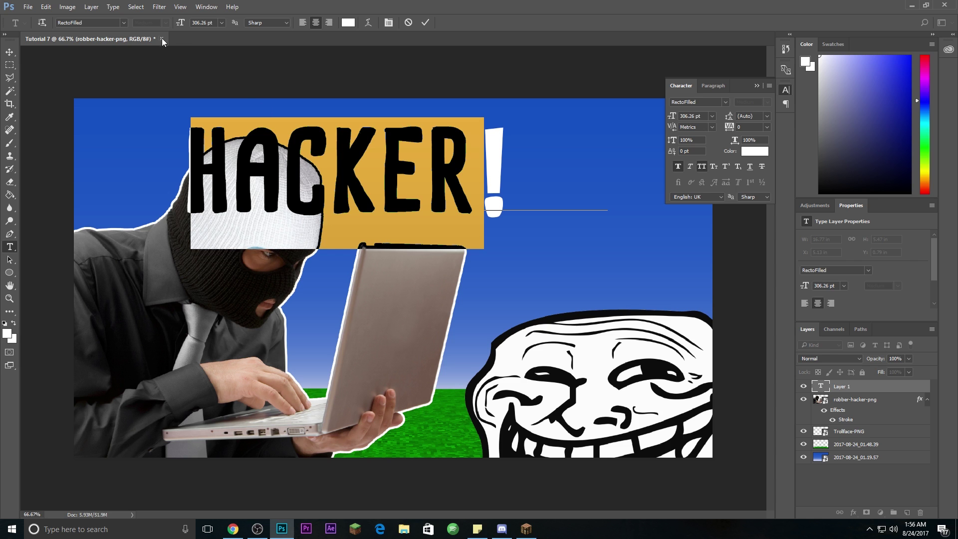
- Set the tracking of the whole HACKER! text, including the exclamation mark, to -30
left_click(458, 177)
left_click_drag(467, 175, 169, 149)
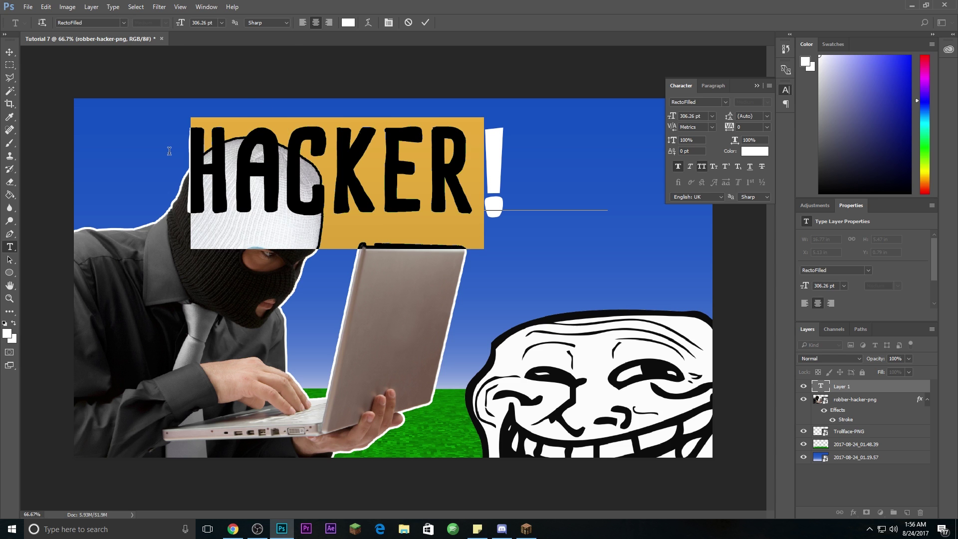
left_click(452, 184)
left_click_drag(475, 178, 219, 170)
left_click_drag(506, 175, 189, 170)
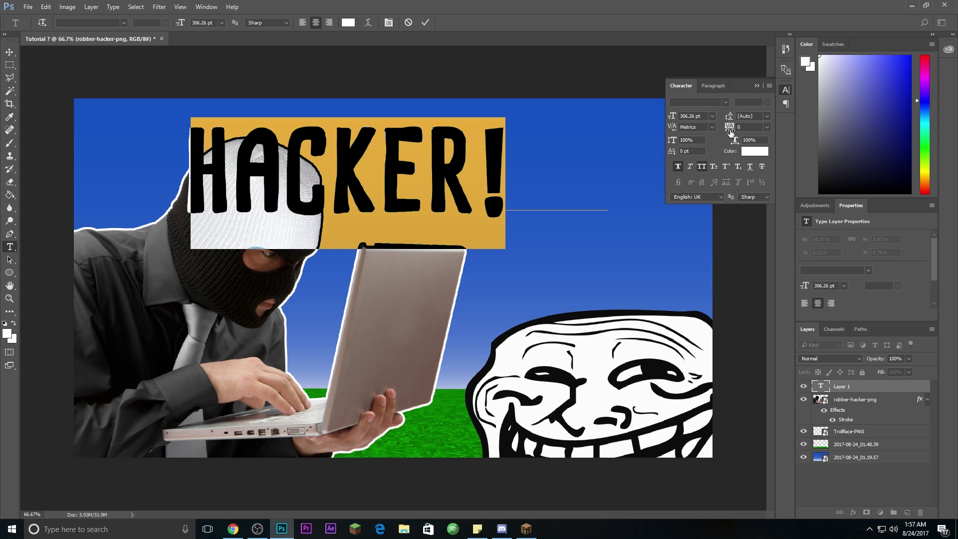
left_click(767, 127)
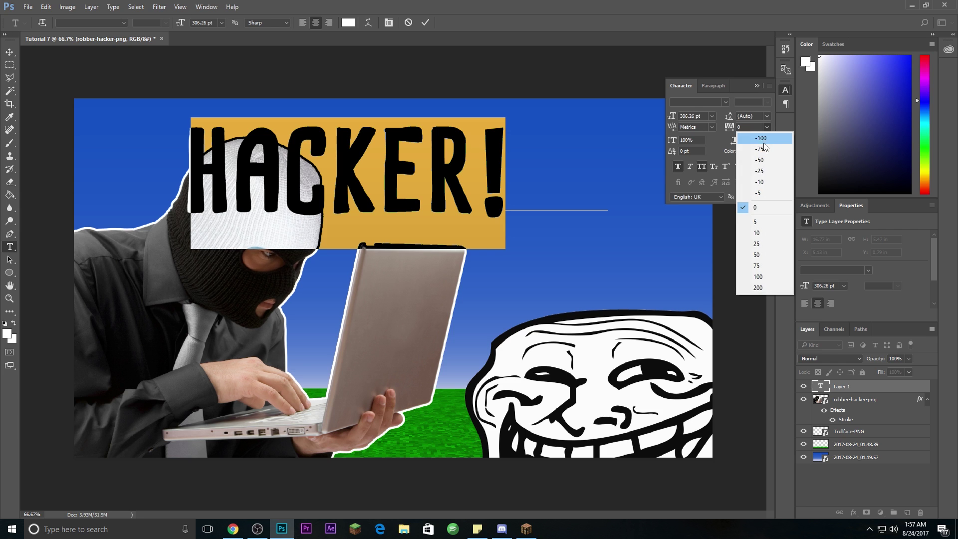
left_click(762, 198)
left_click(767, 128)
left_click(759, 171)
left_click(766, 128)
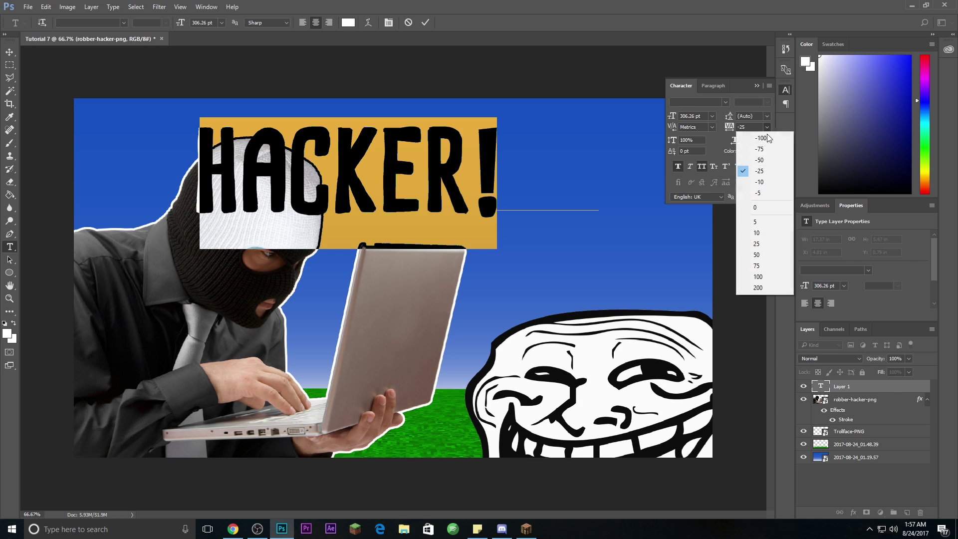
left_click(761, 163)
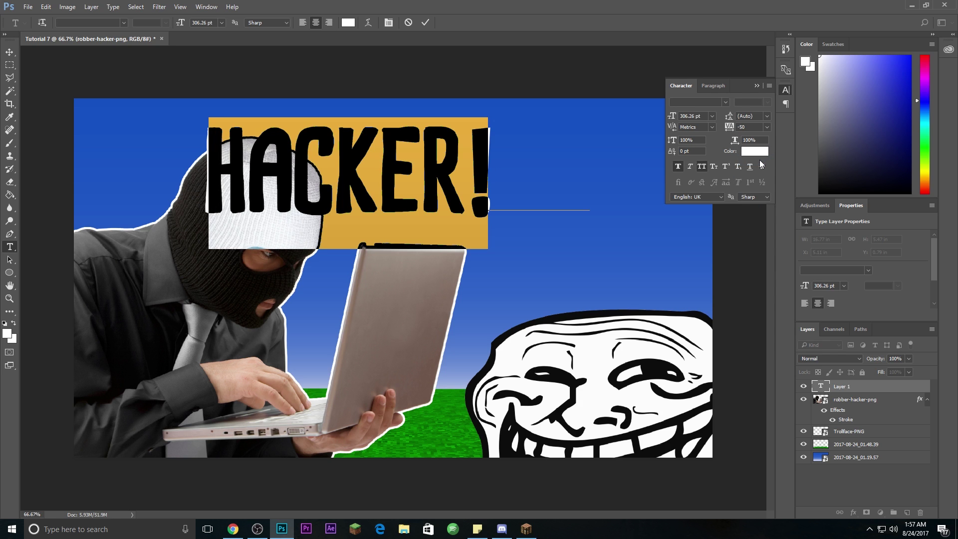
left_click_drag(730, 129, 730, 135)
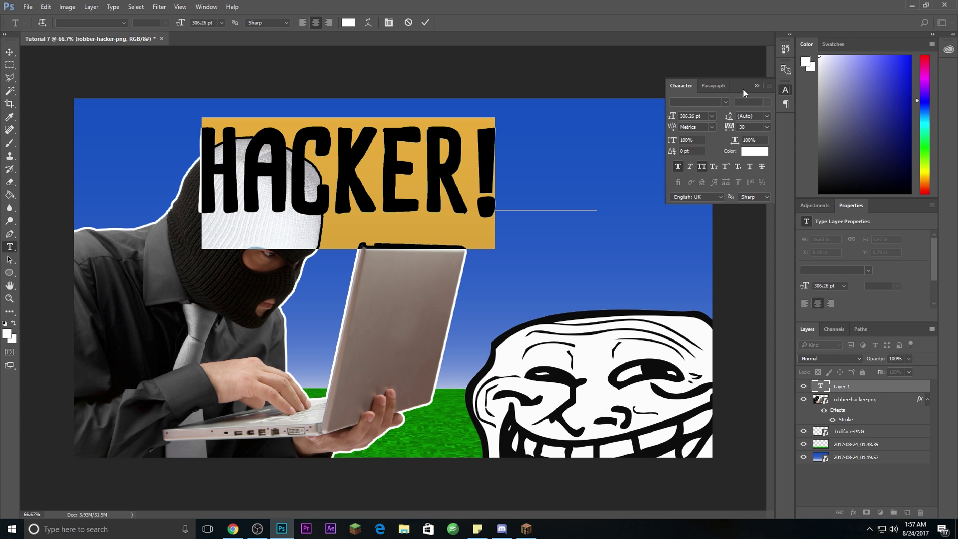
- Commit the HACKER! text edit and move the title into the open sky above the trollface, at about X 13.29 in, Y 0.31 in
left_click(758, 86)
left_click(429, 179)
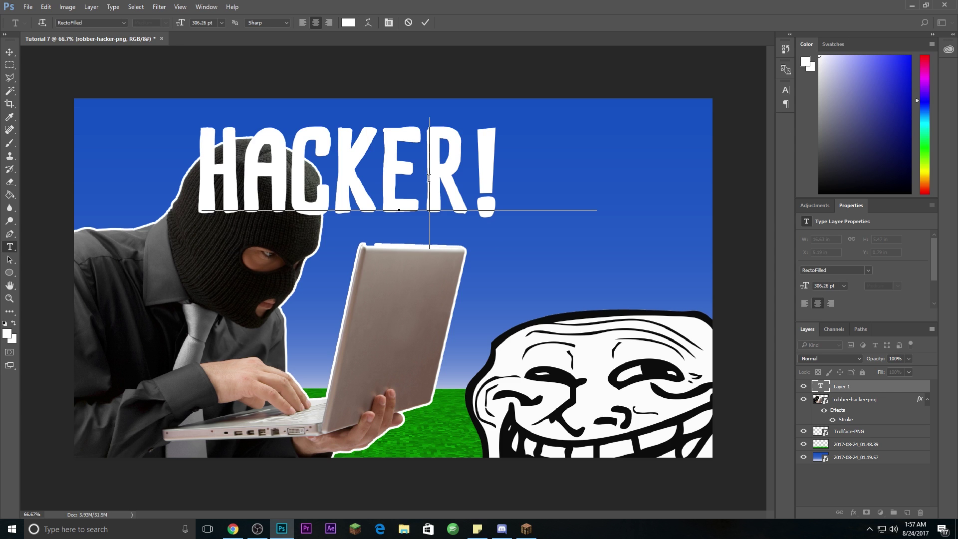
left_click_drag(490, 177, 192, 181)
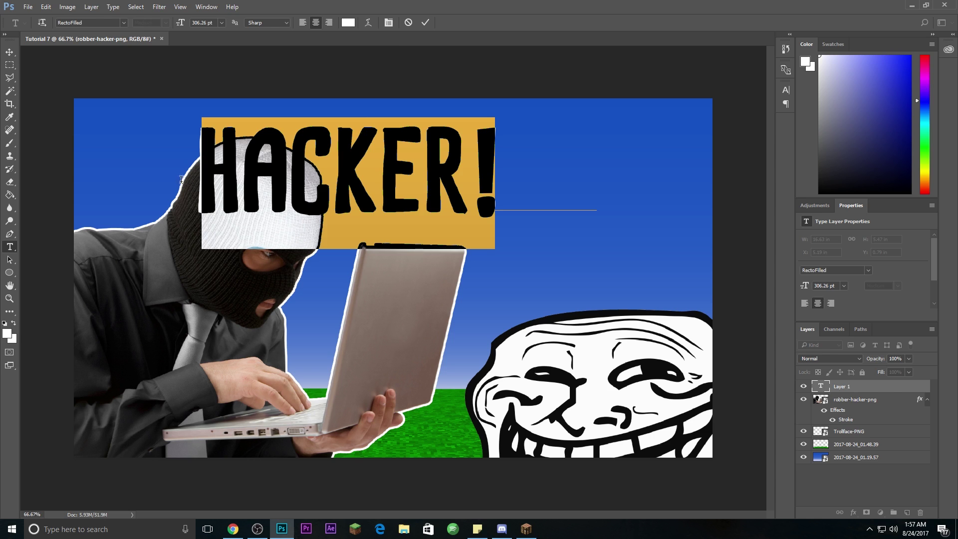
left_click(424, 22)
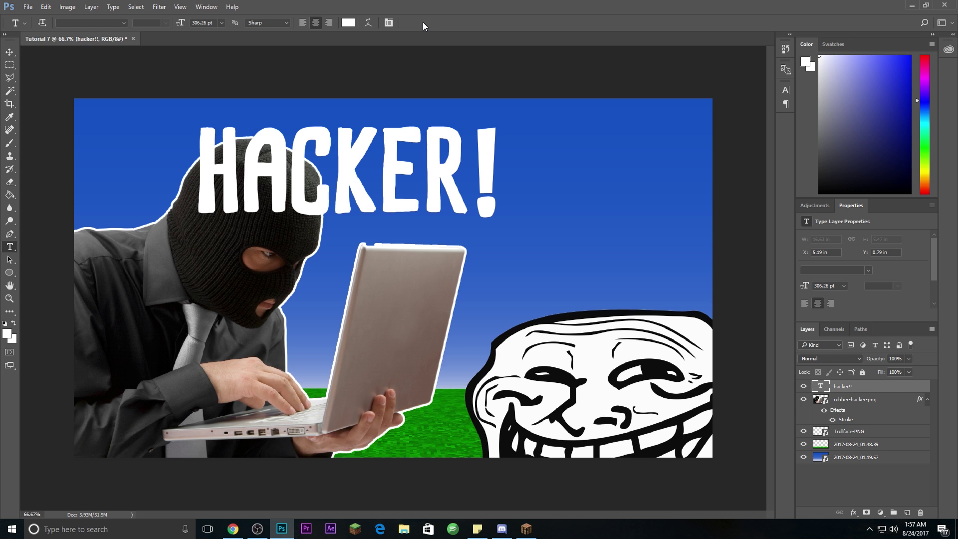
left_click(10, 52)
left_click_drag(325, 162, 541, 159)
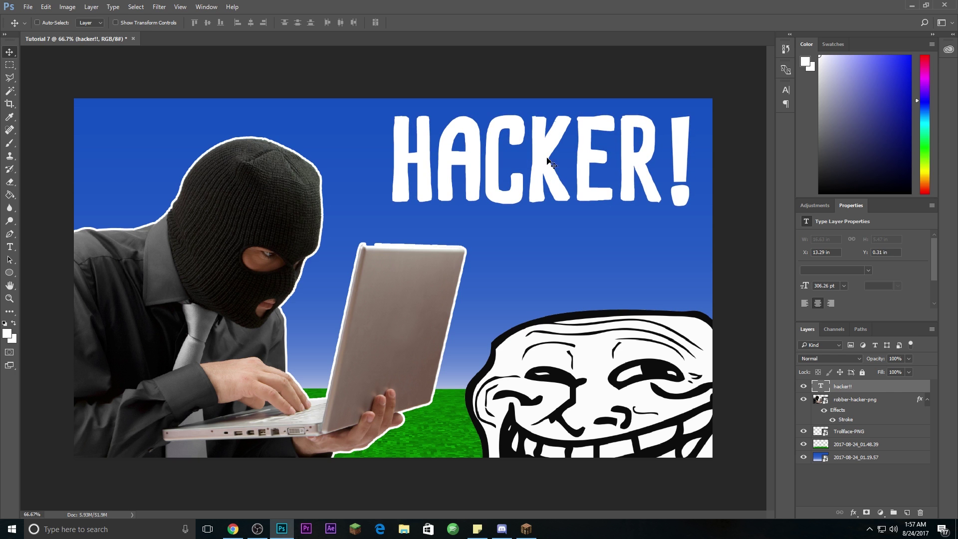
- Add a black (000000) outside stroke of 10 px to the HACKER! text layer
double_click(902, 390)
left_click_drag(630, 145, 657, 221)
left_click(534, 301)
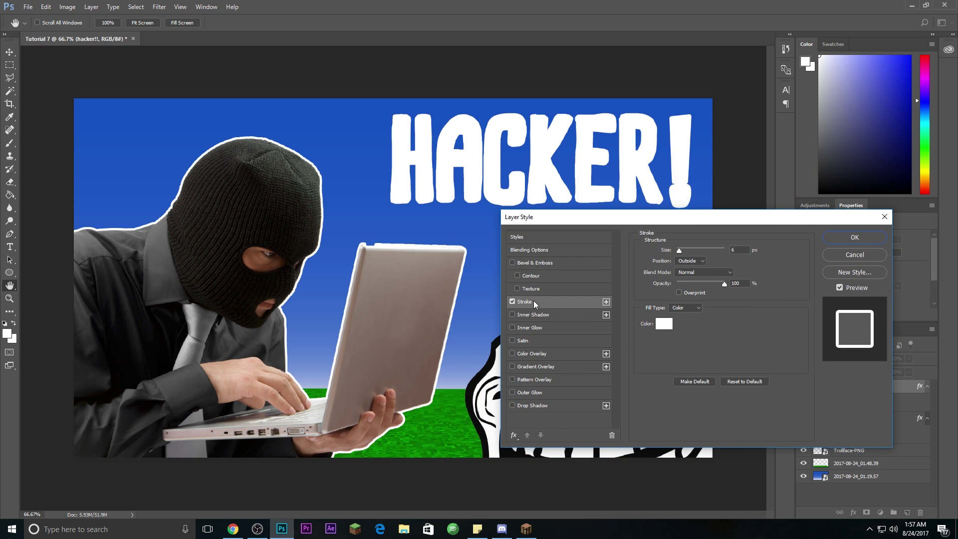
left_click(665, 326)
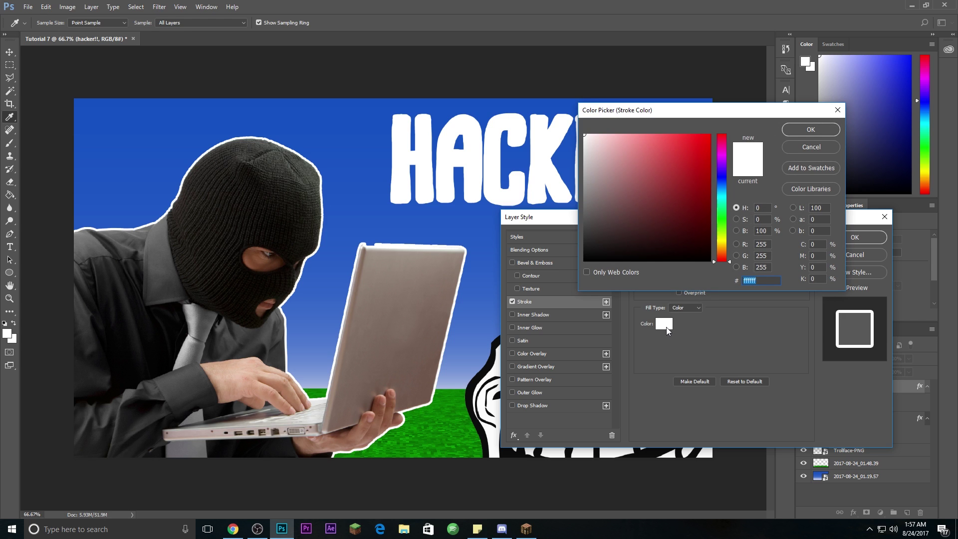
mouse_move(651, 174)
left_mouse_down()
mouse_move(662, 161)
mouse_move(585, 260)
left_mouse_up()
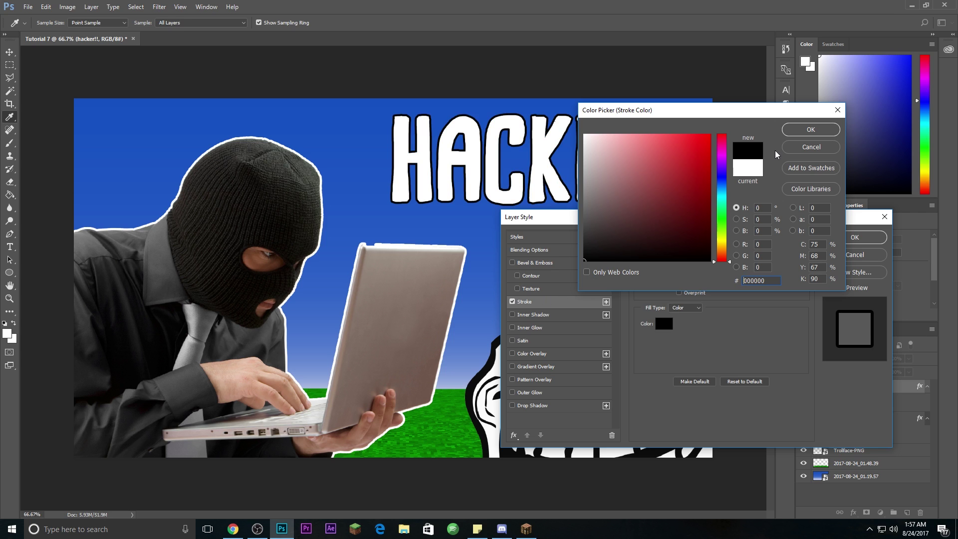
left_click(811, 131)
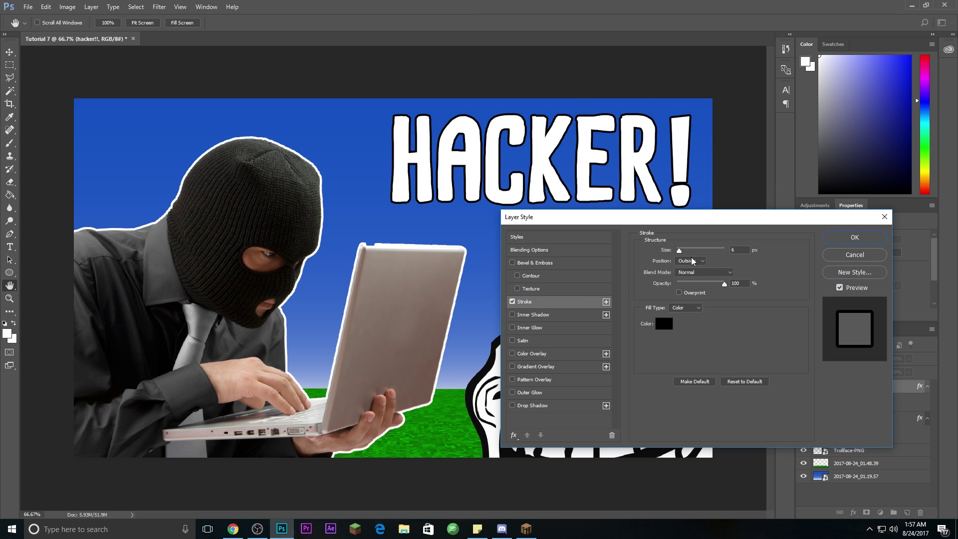
left_click_drag(680, 251, 681, 250)
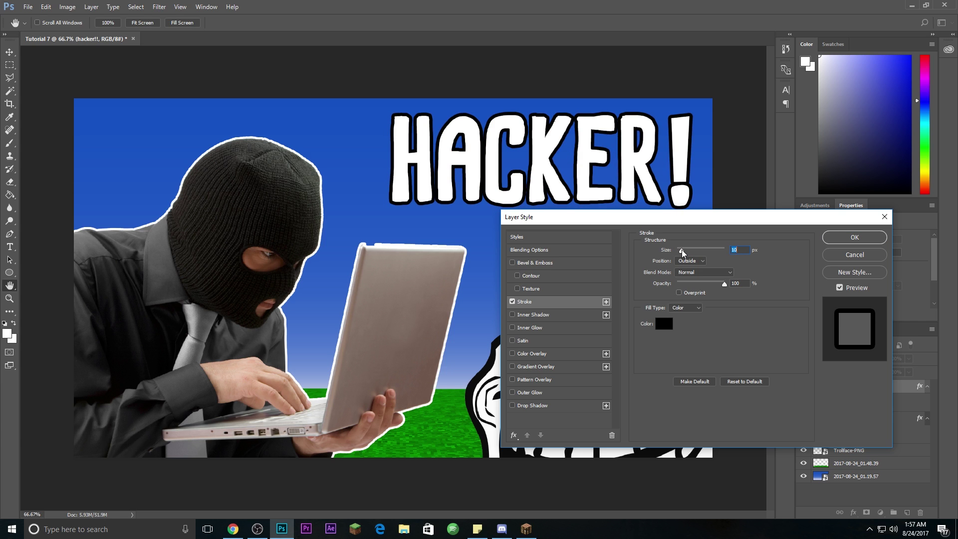
left_click(853, 238)
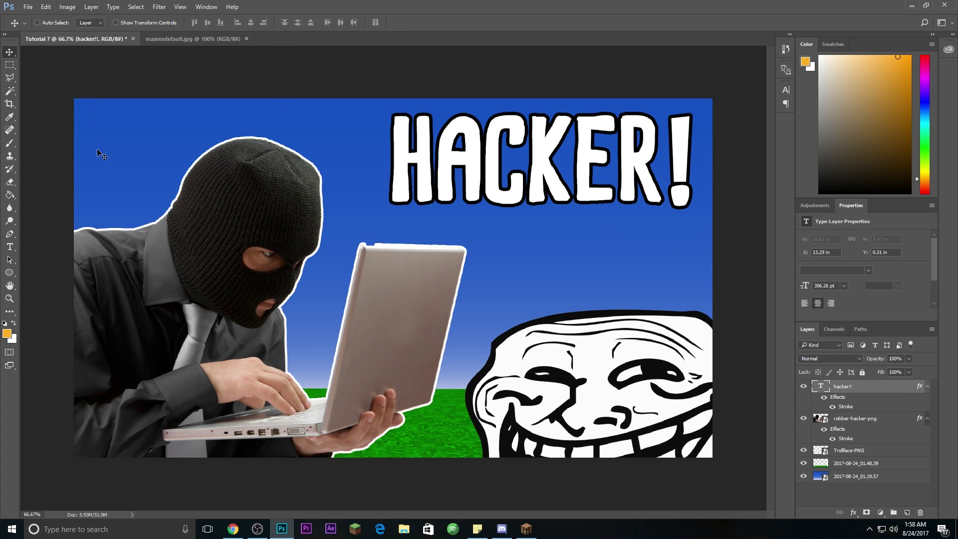
- Change the colour of the entire HACKER! text to orange feae23
left_click(9, 246)
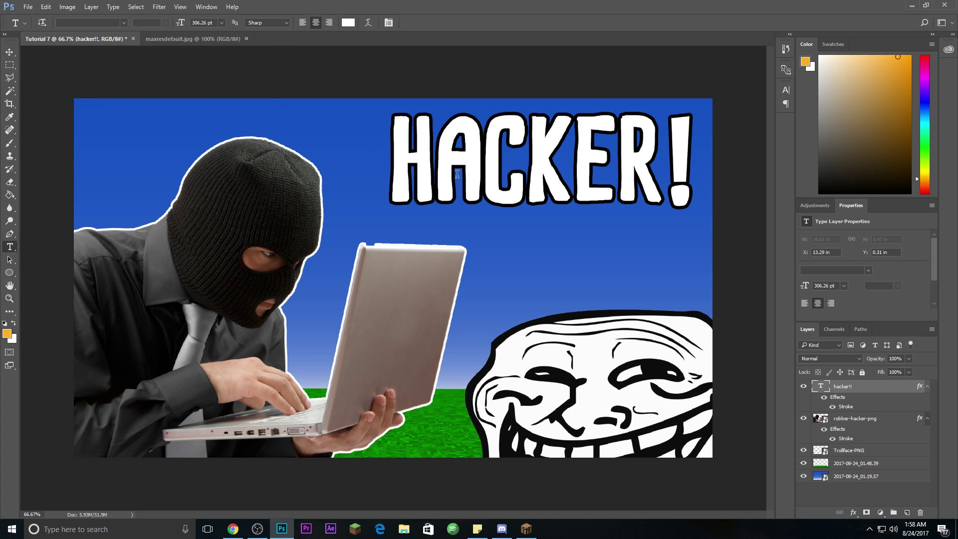
left_click(540, 168)
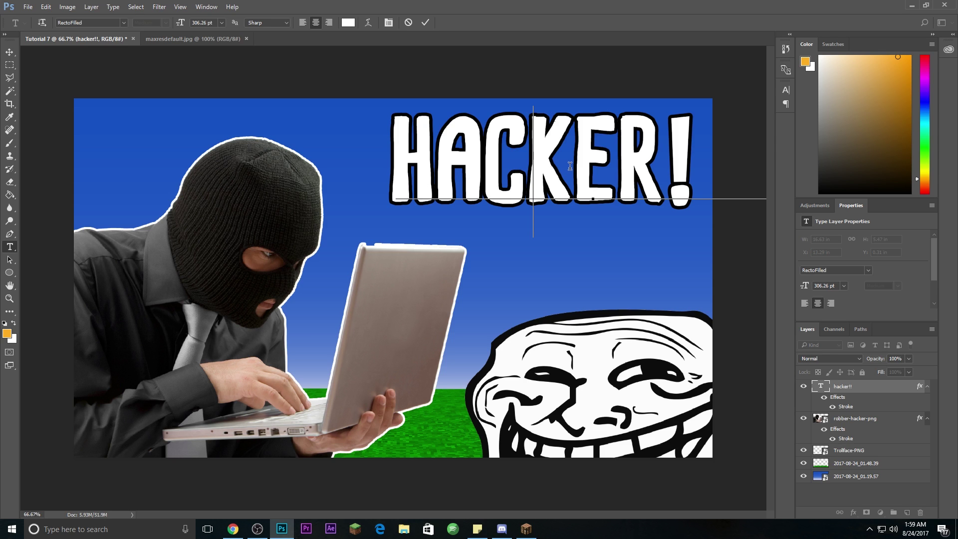
key("ctrl")
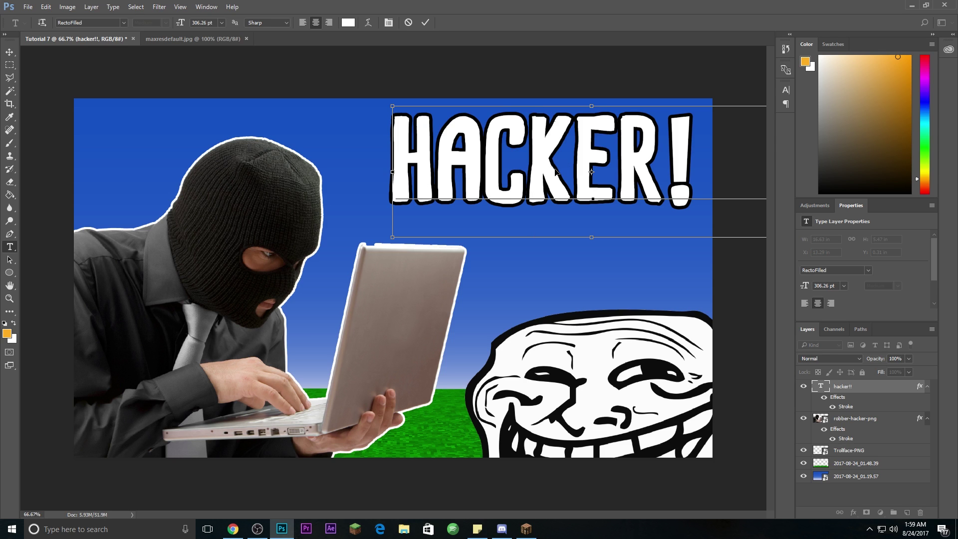
key("ctrl+a")
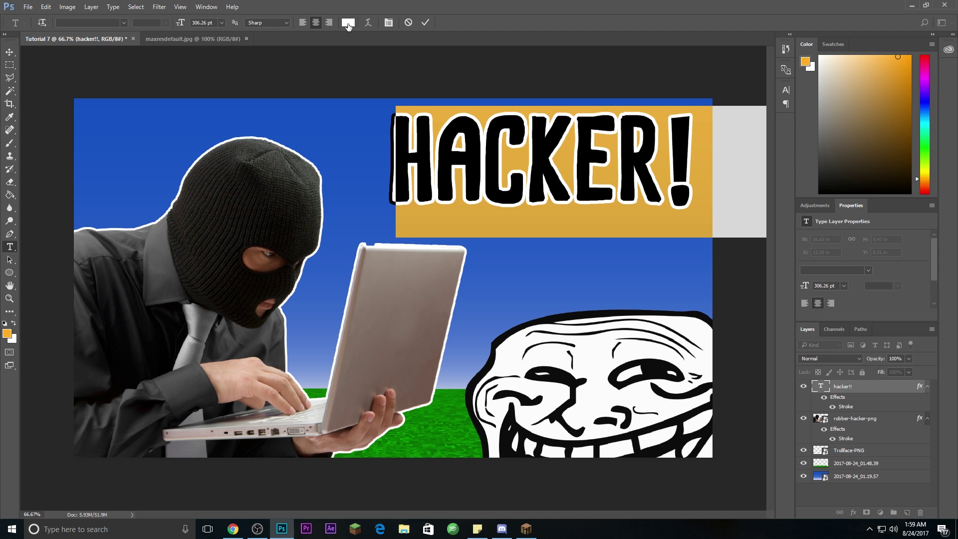
left_click(348, 23)
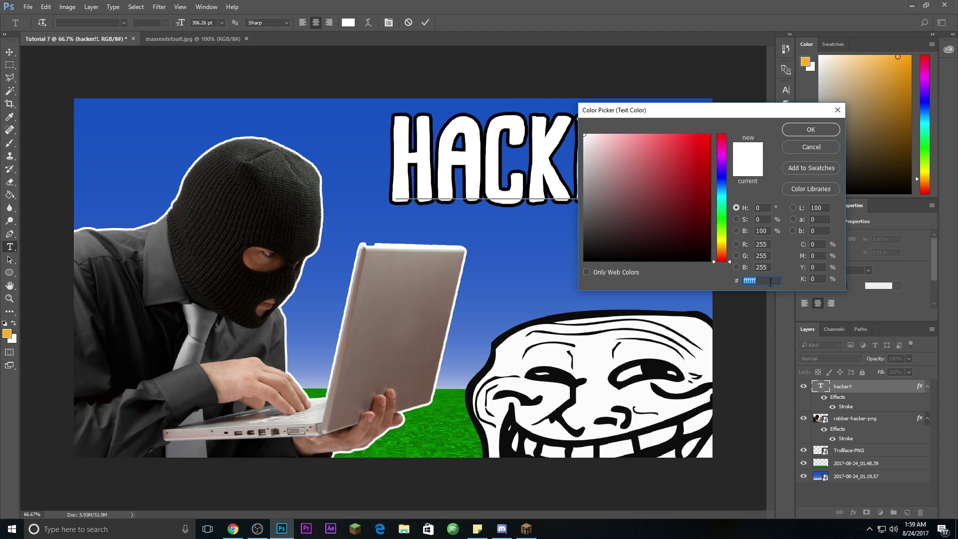
type("feae23")
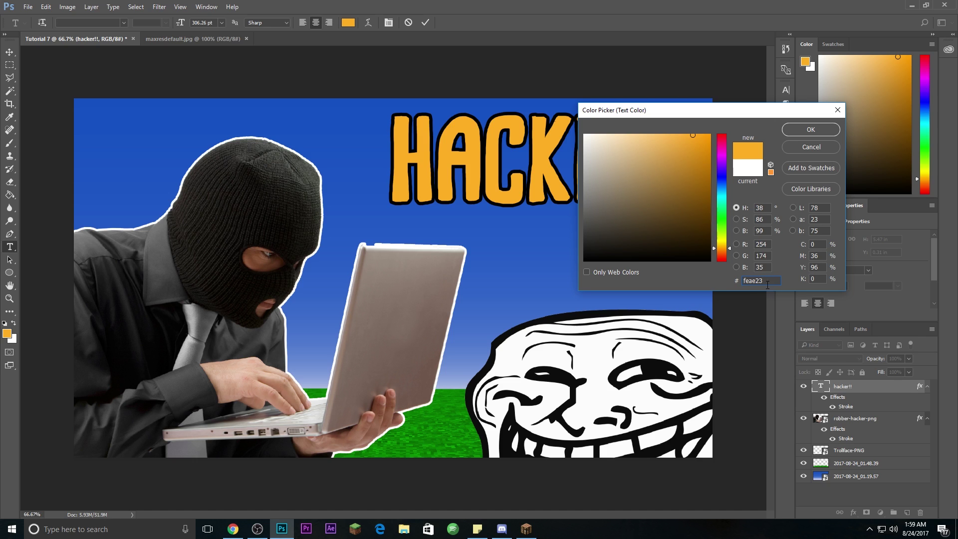
left_click_drag(766, 282, 761, 281)
left_click(814, 132)
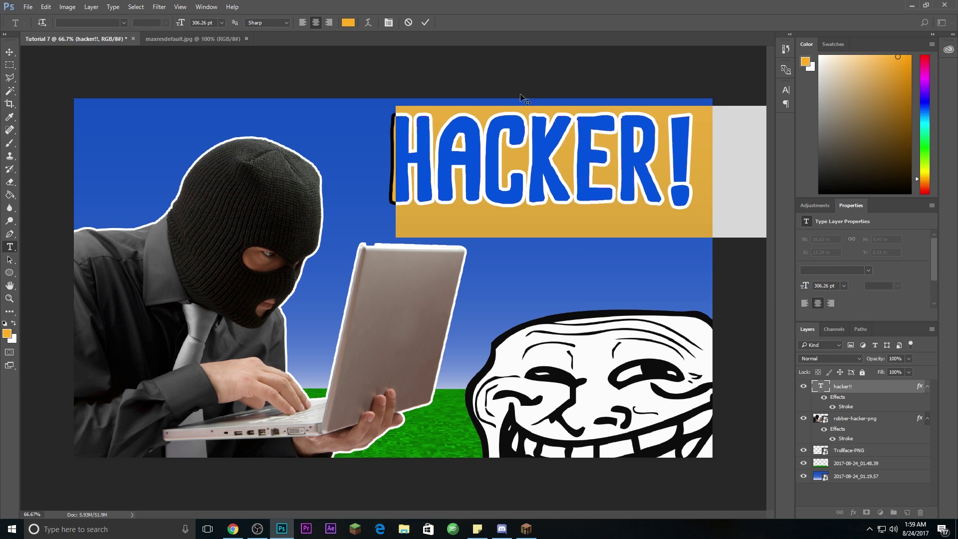
left_click(425, 23)
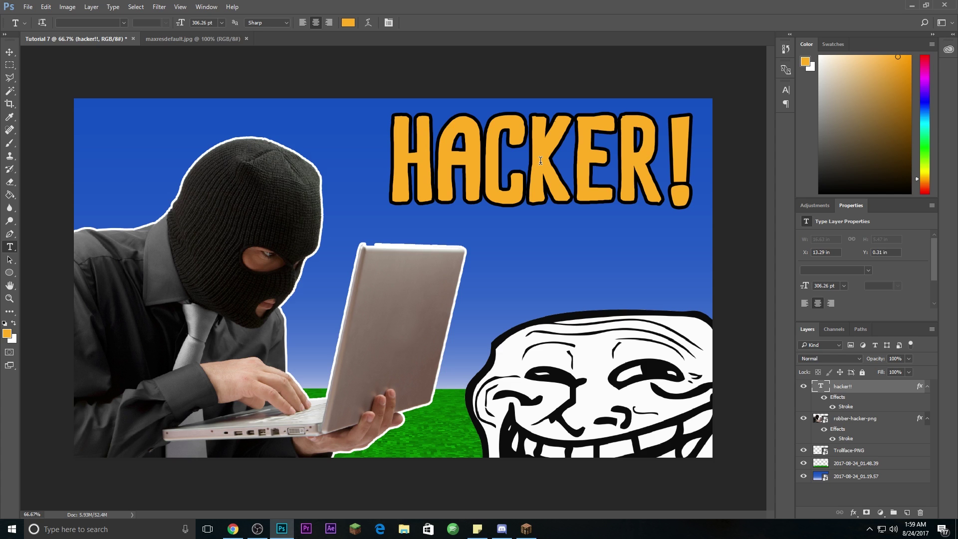
- Place the Broken Arrow image from the Miscellaneous pictures folder as an embedded object
left_click(28, 8)
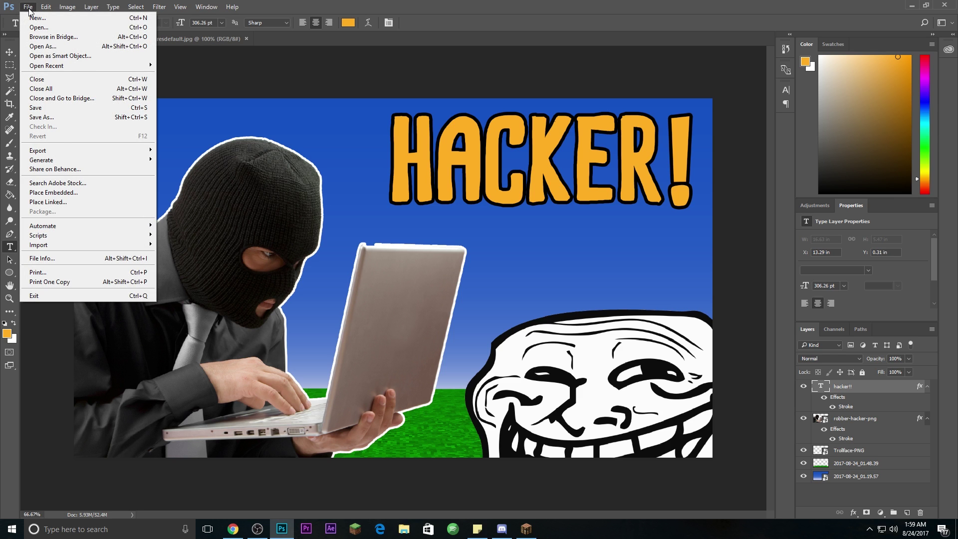
left_click(53, 192)
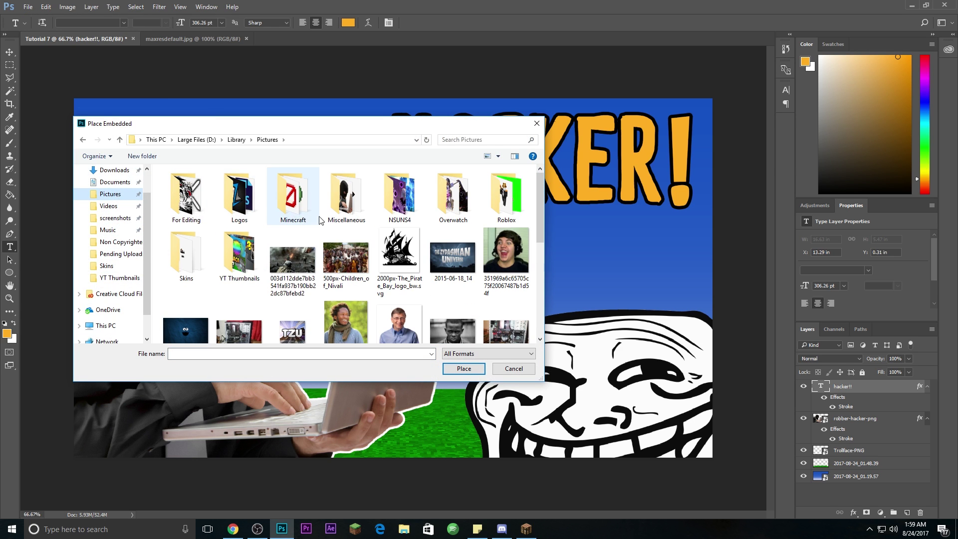
double_click(344, 194)
scroll(339, 239, "down", 1)
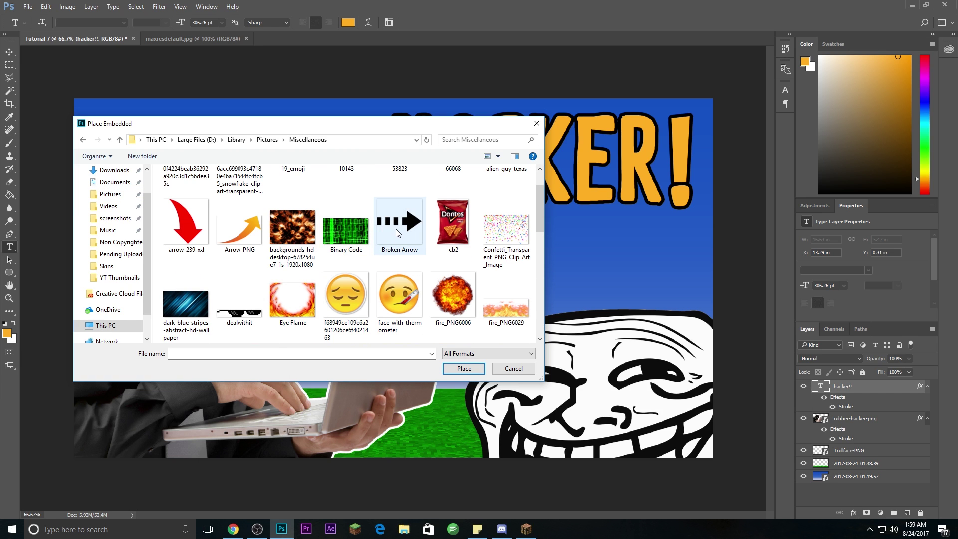
left_click(396, 228)
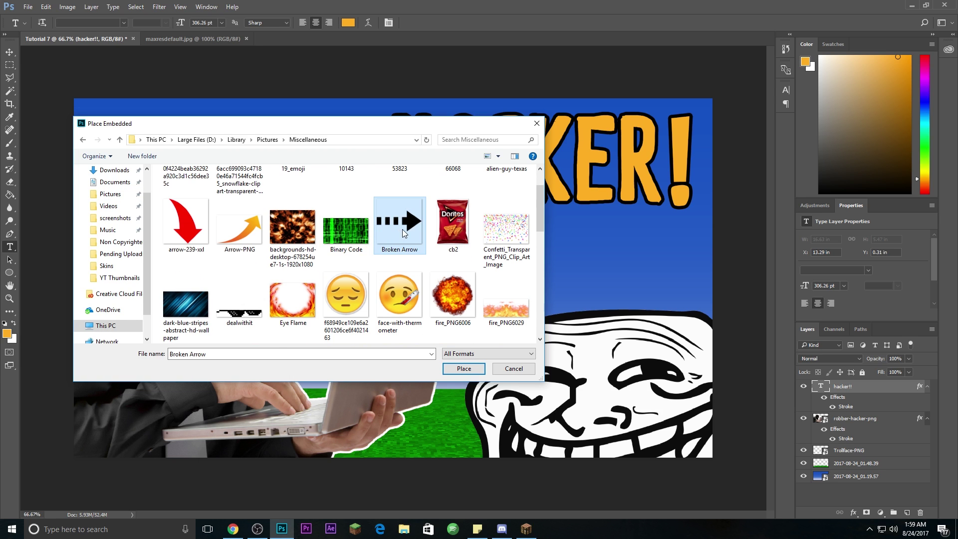
double_click(407, 229)
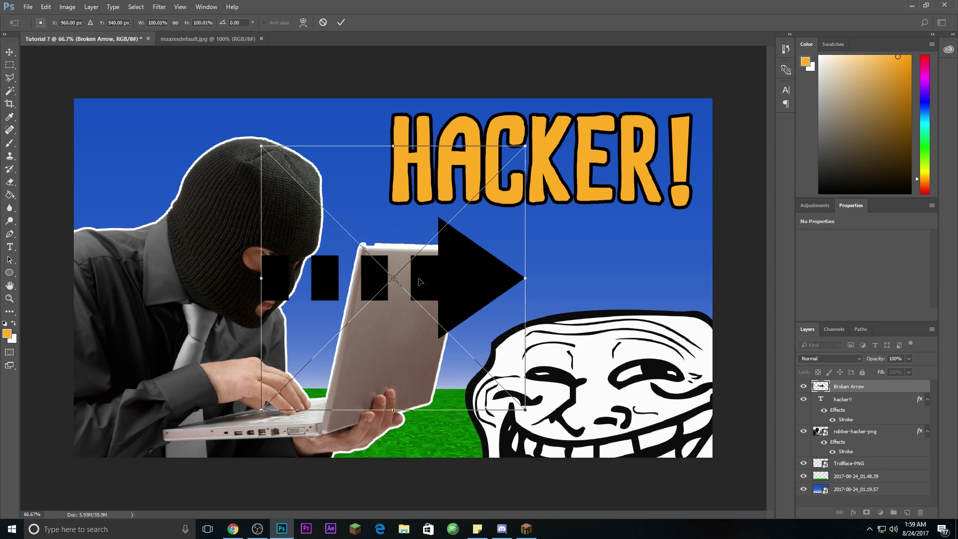
- Flip the Broken Arrow horizontally and scale it proportionally to about 54%
right_click(435, 278)
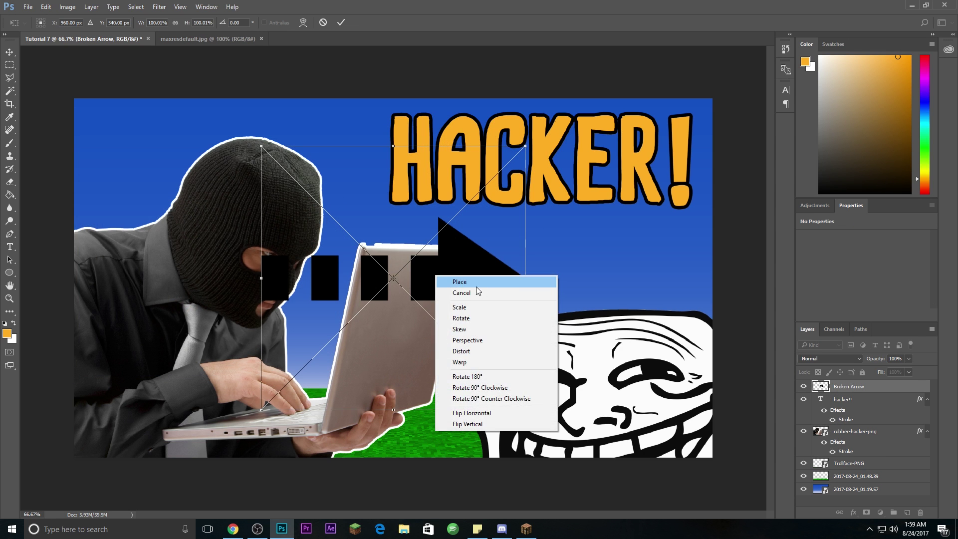
left_click(489, 413)
left_click_drag(475, 308, 638, 295)
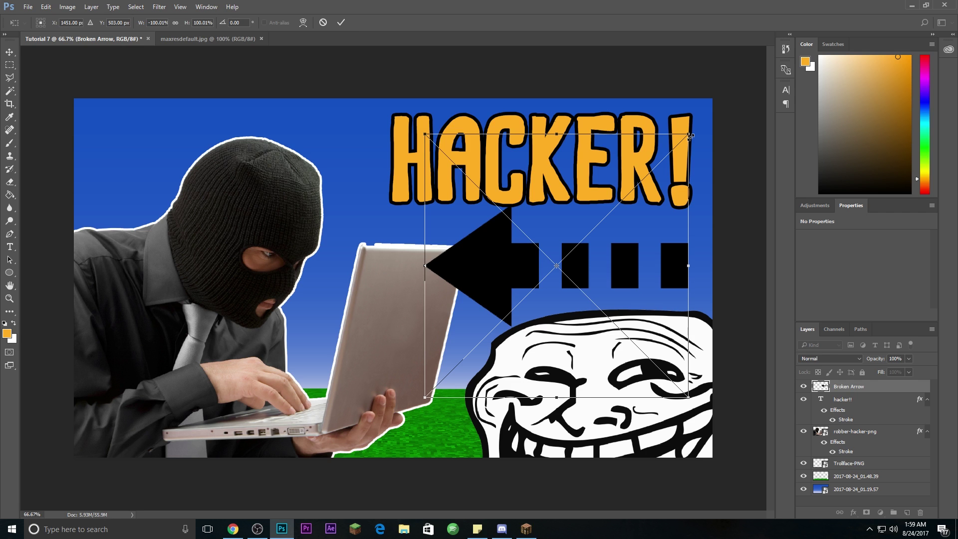
left_click_drag(690, 136, 582, 271)
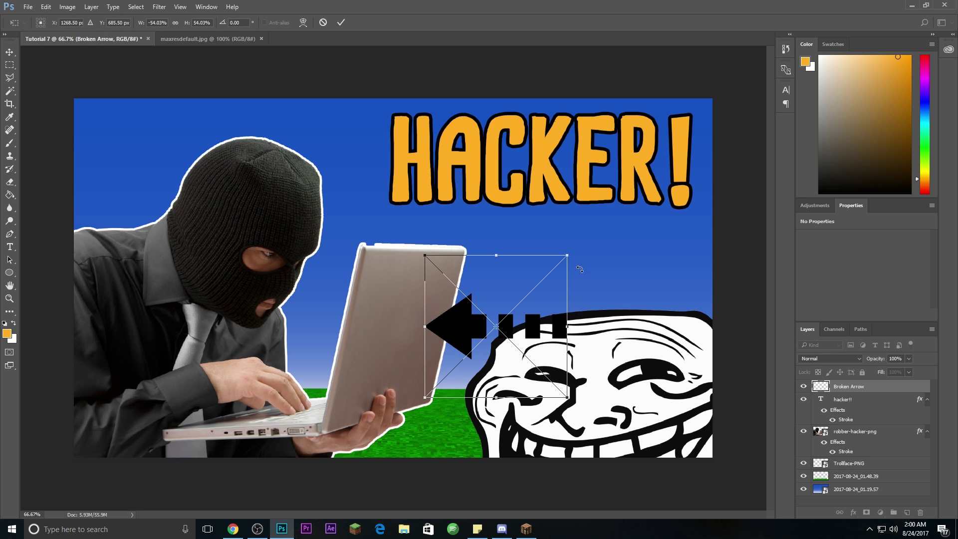
- Rotate the arrow about 13° clockwise and place it between the title and the trollface, pointing toward the hacker
left_click_drag(498, 299, 522, 249)
left_click_drag(599, 211, 612, 231)
left_click_drag(558, 281, 587, 275)
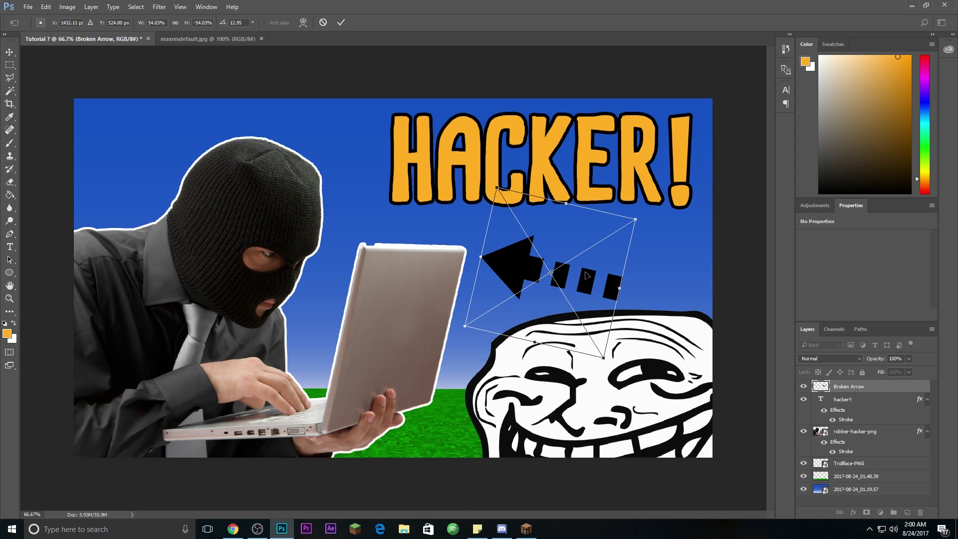
key("t")
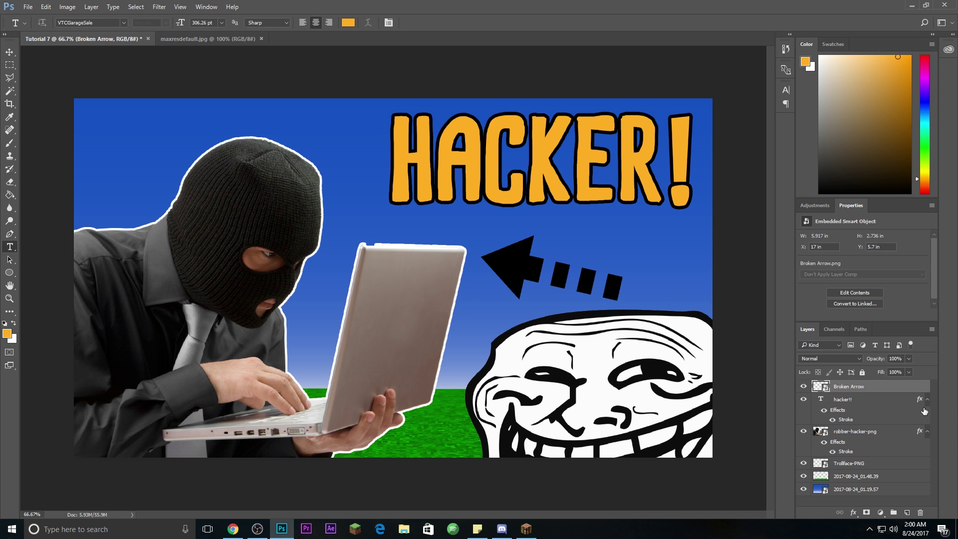
- Add a black outside stroke of 10 px to the Broken Arrow layer
double_click(898, 386)
mouse_move(644, 220)
left_mouse_down()
mouse_move(557, 32)
mouse_move(186, 61)
left_mouse_up()
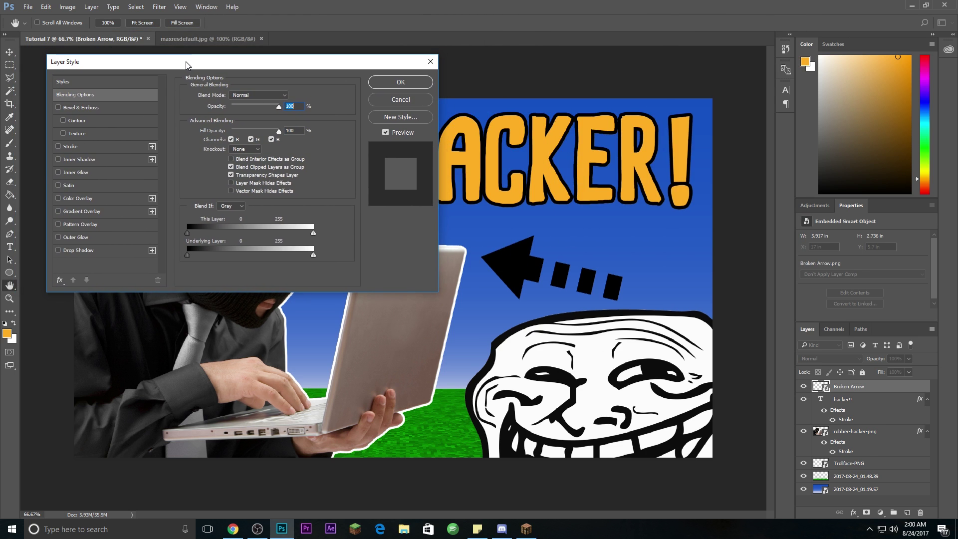
left_click(70, 146)
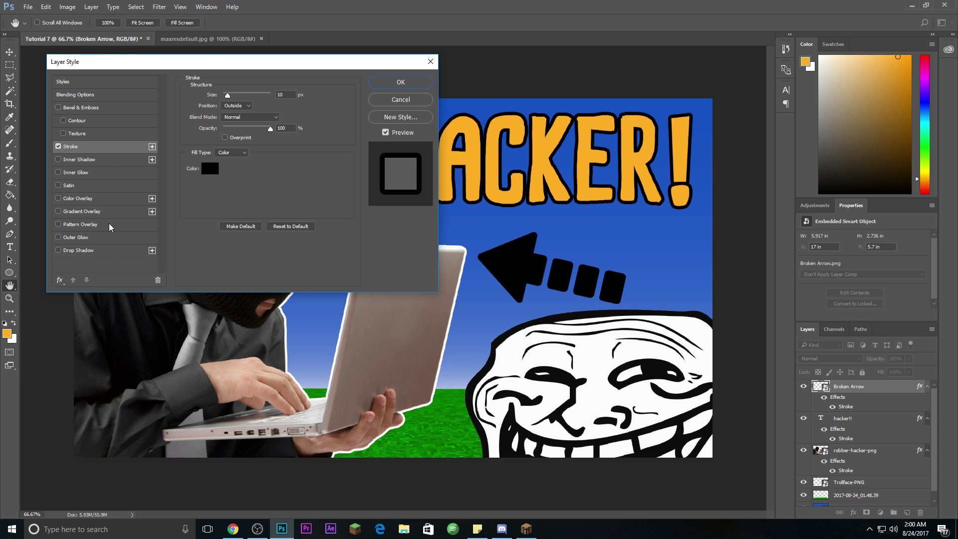
- Add a Color Overlay in red ff0000 to the Broken Arrow and apply the layer style
left_click(71, 199)
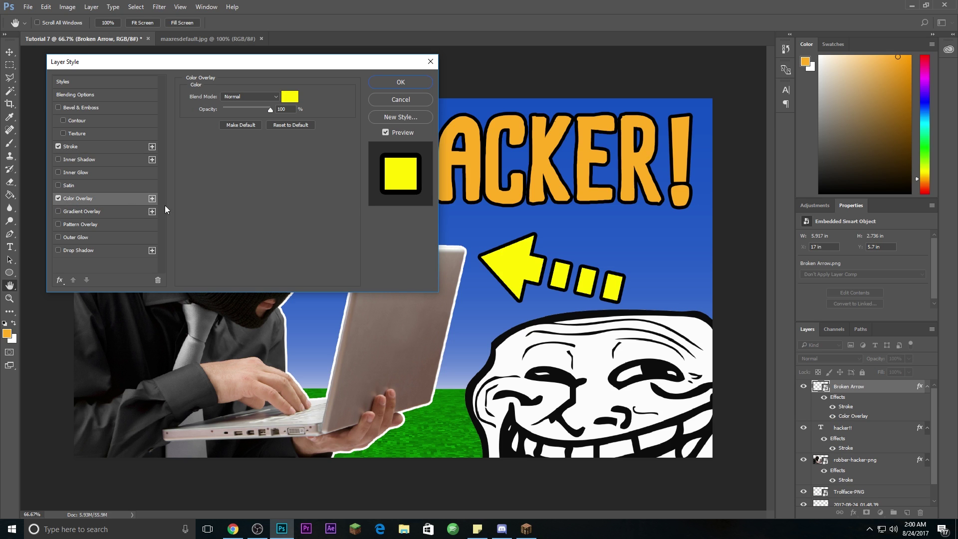
left_click(294, 99)
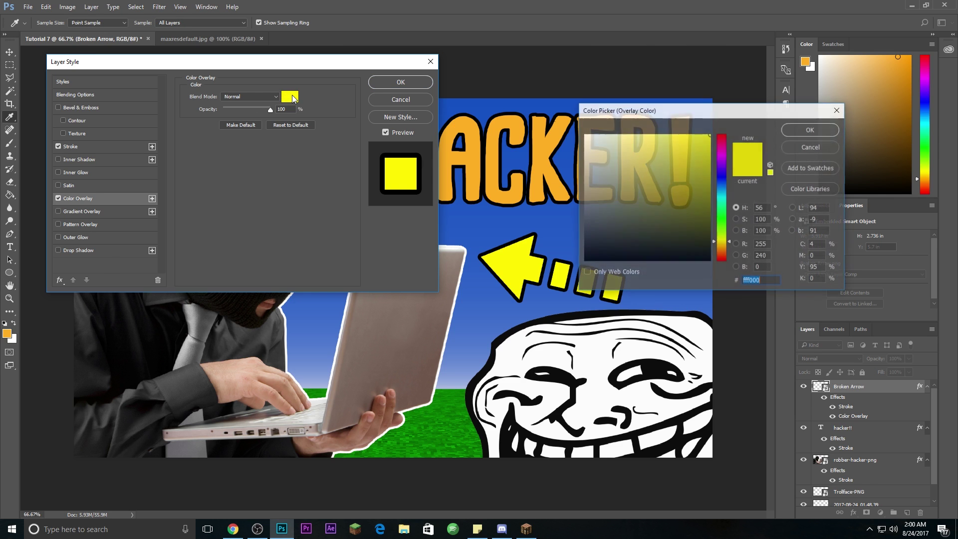
mouse_move(702, 144)
left_mouse_down()
mouse_move(724, 119)
mouse_move(709, 134)
left_mouse_up()
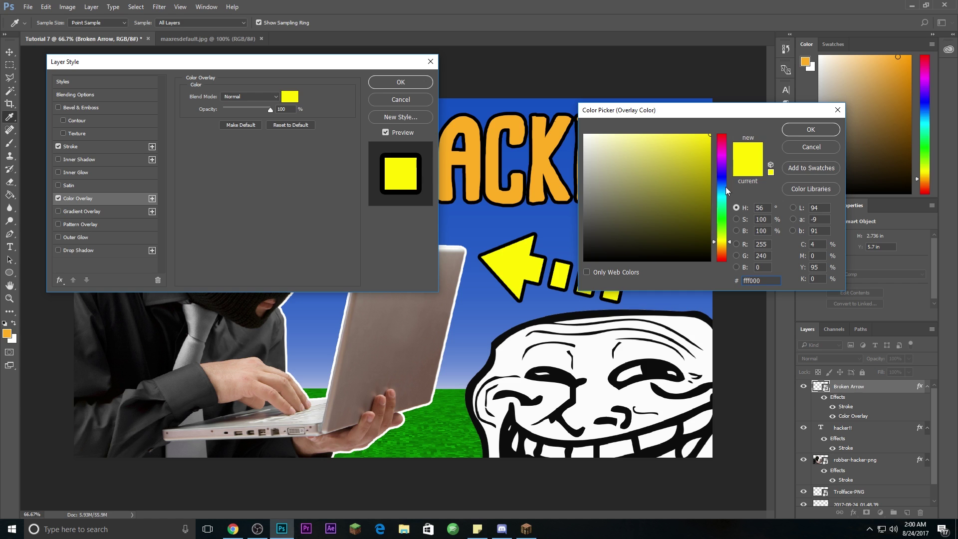
left_click_drag(731, 242, 729, 264)
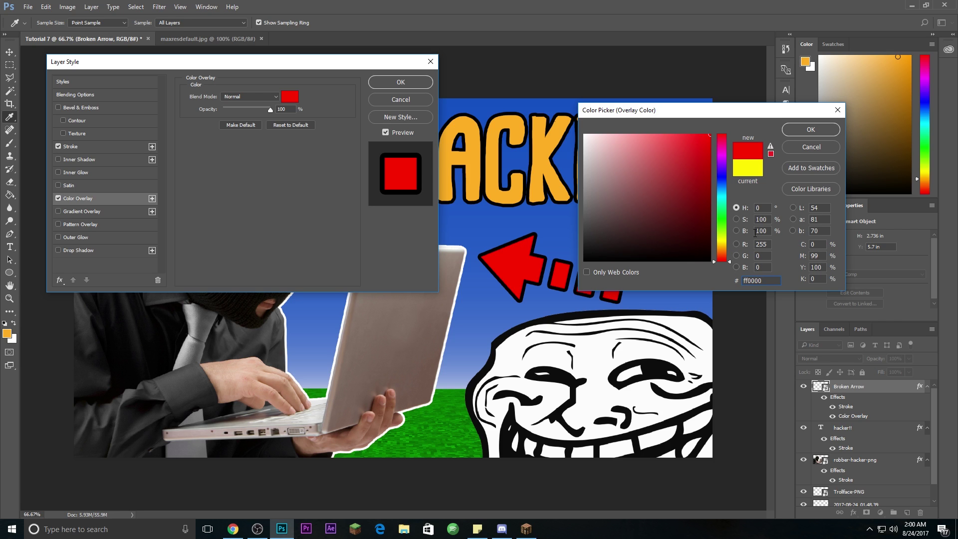
double_click(762, 281)
left_click(810, 130)
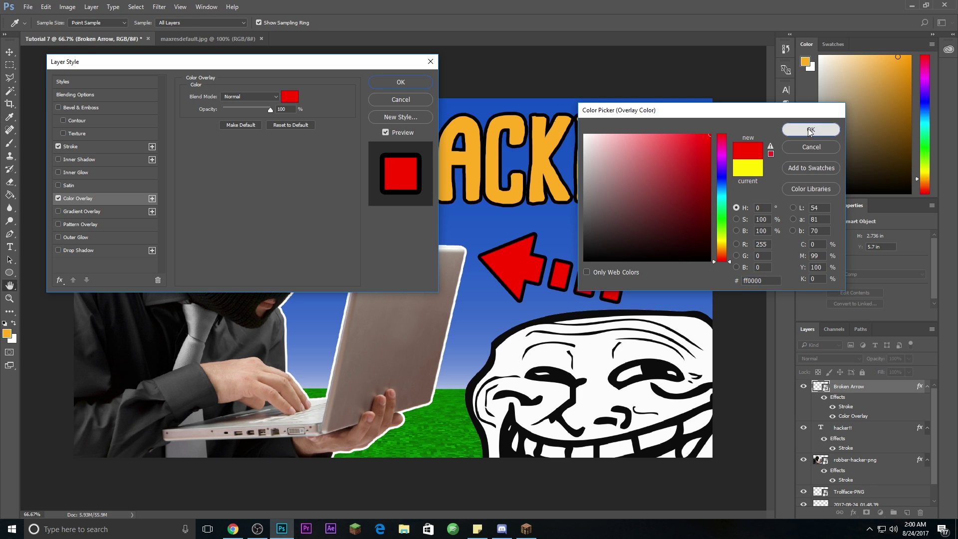
left_click(401, 82)
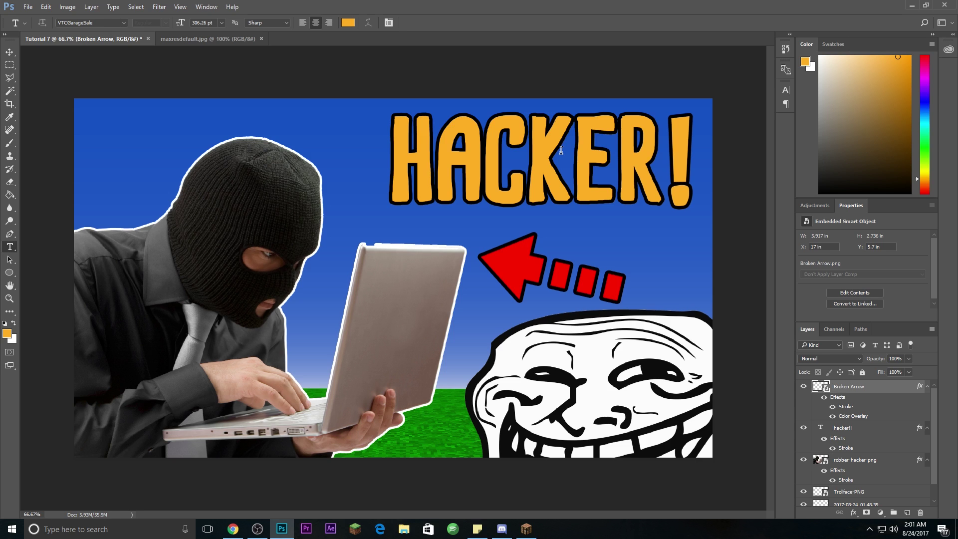
- Collapse the effects lists of the Broken Arrow, hacker!! and robber-hacker-png layers
left_click(927, 387)
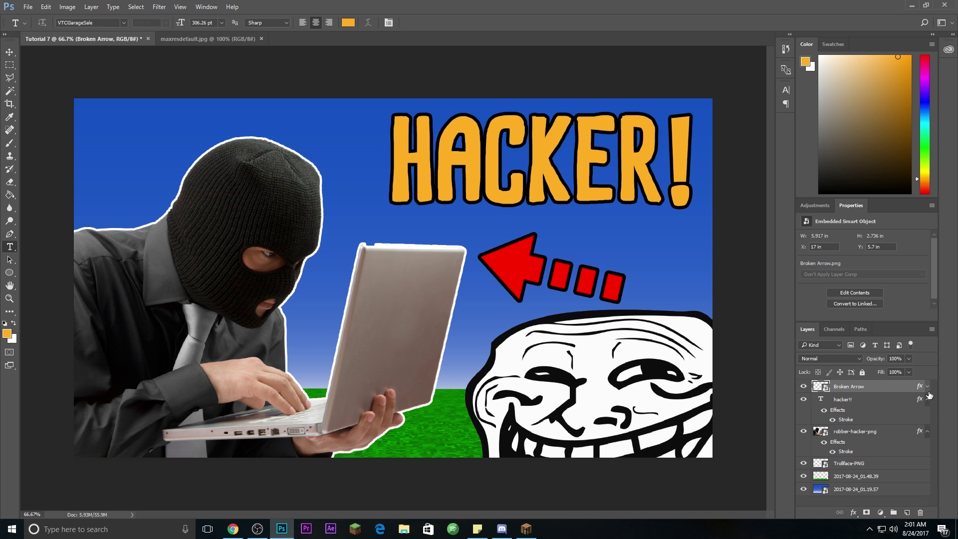
left_click(926, 399)
left_click(926, 412)
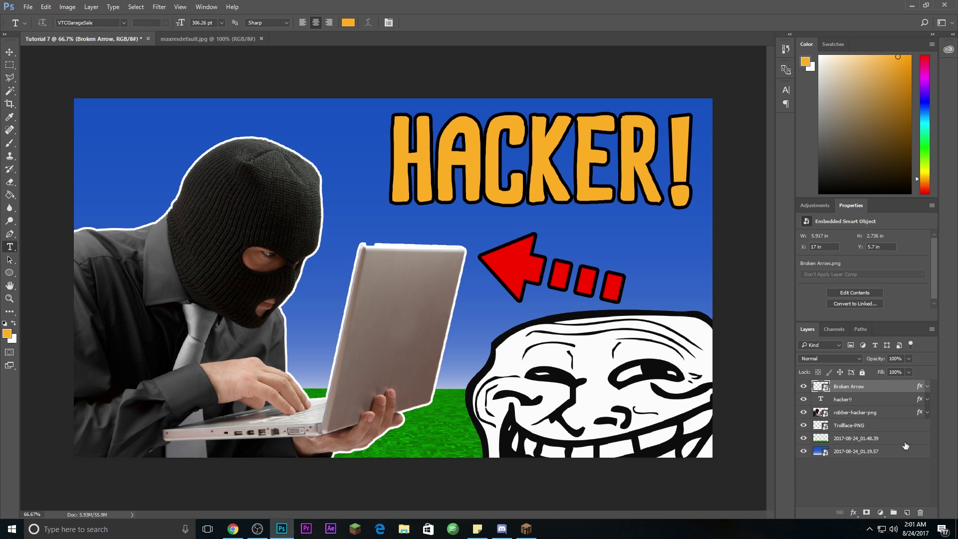